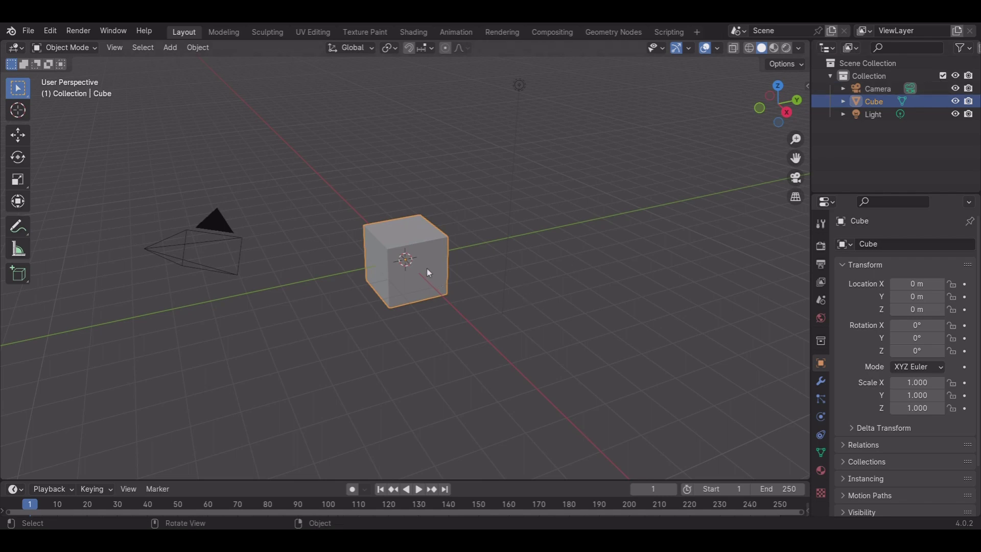
Delete the default Cube and Camera objects, leaving only the Light.
key(Delete)
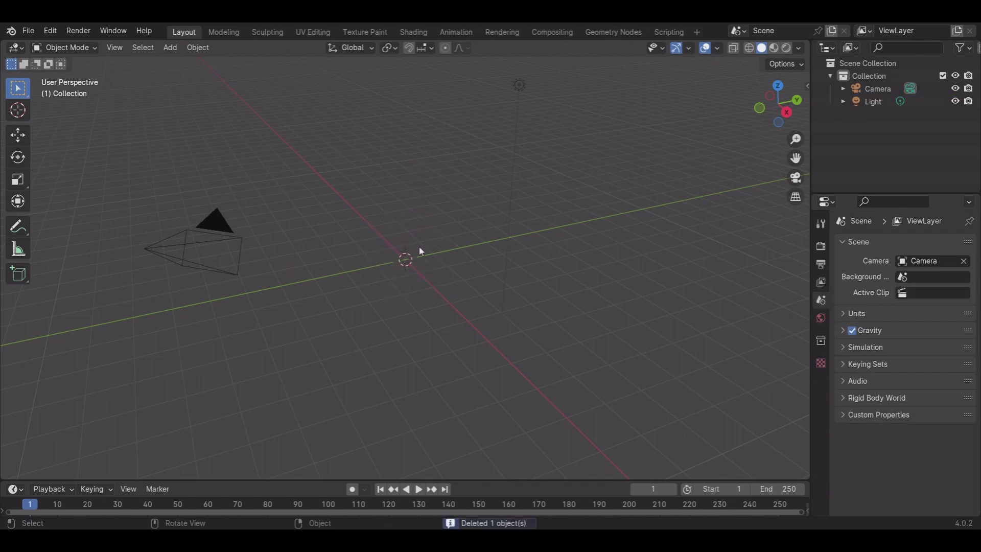
click(222, 211)
key(Delete)
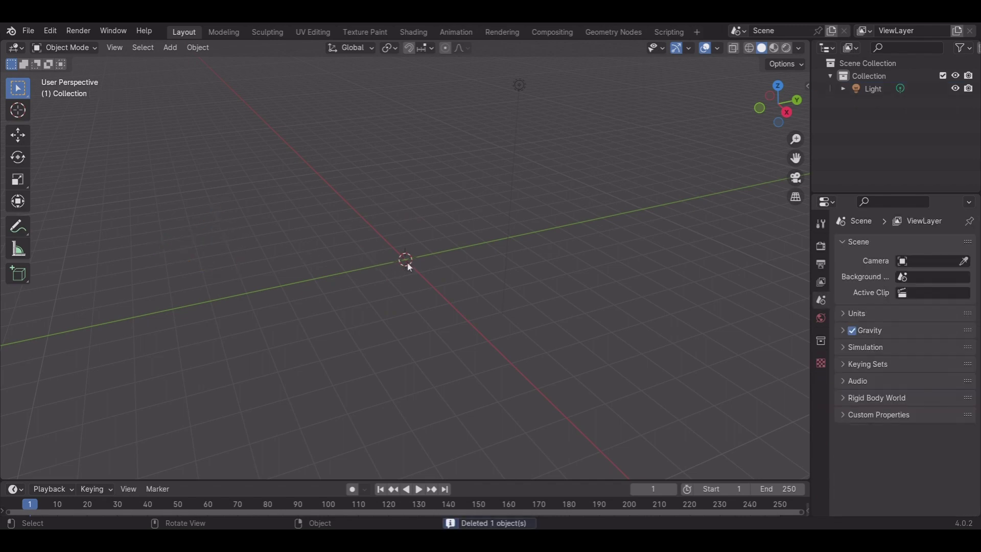
Add a new camera at the world origin and view the scene through Camera Perspective.
key(shift+a)
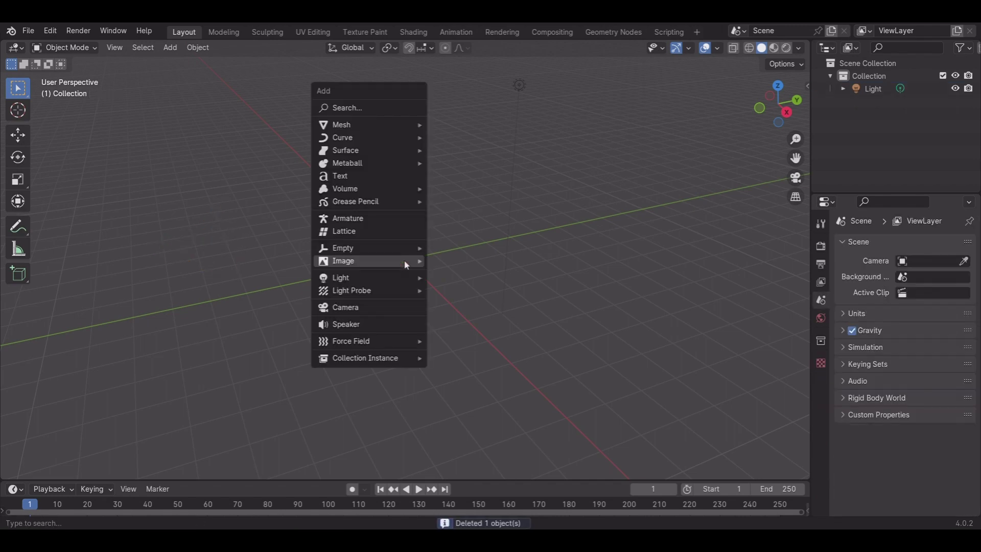
click(364, 308)
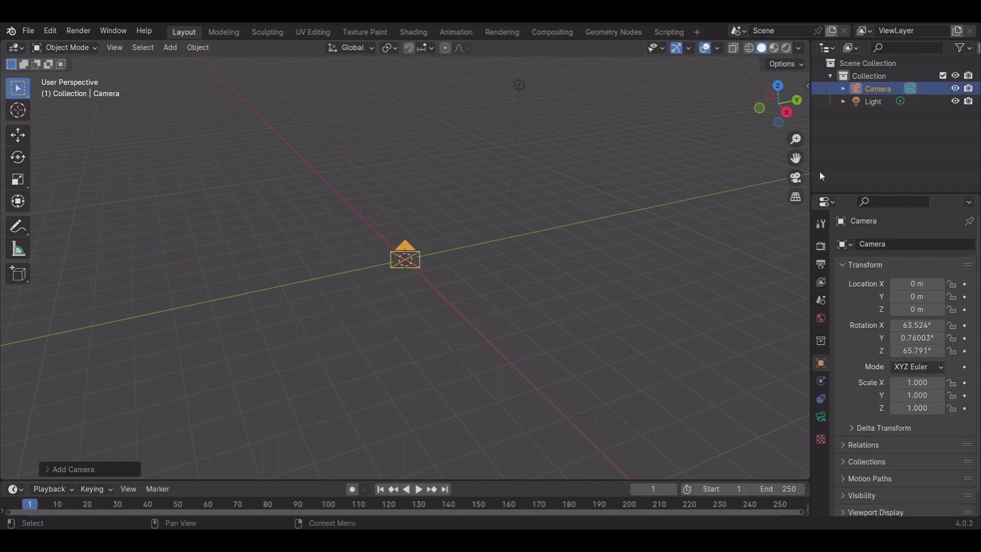
mouse_move(793, 114)
mouse_down()
mouse_move(929, 122)
mouse_move(789, 111)
mouse_up()
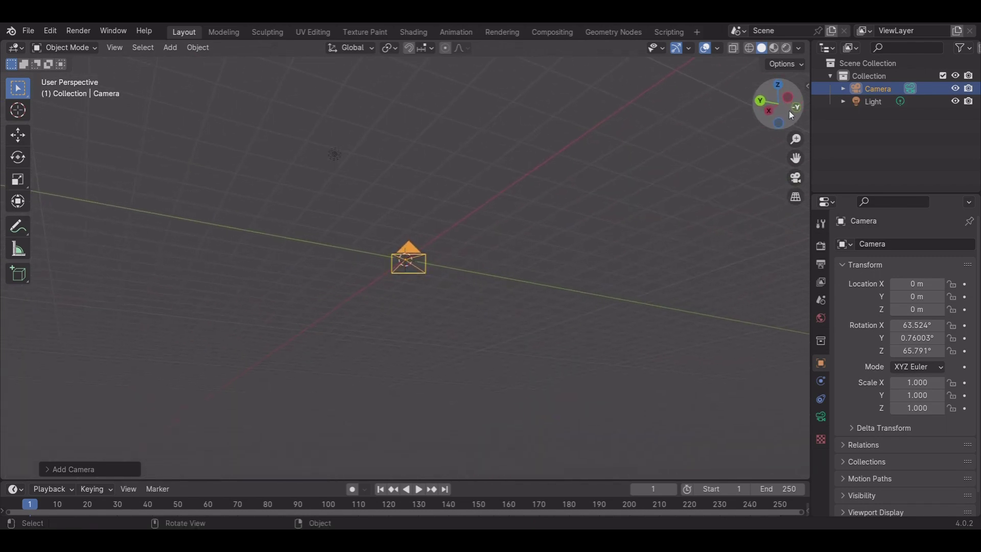
click(796, 177)
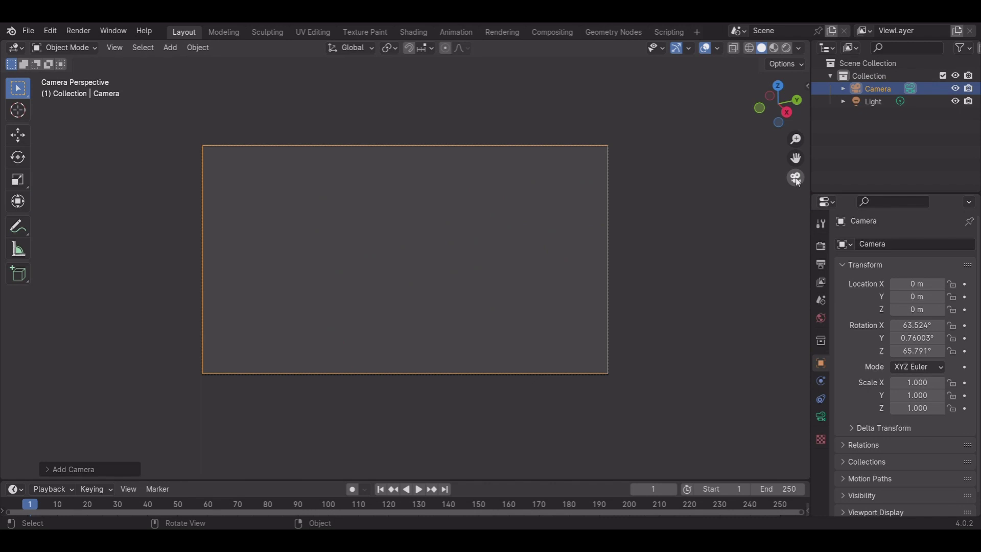
click(698, 34)
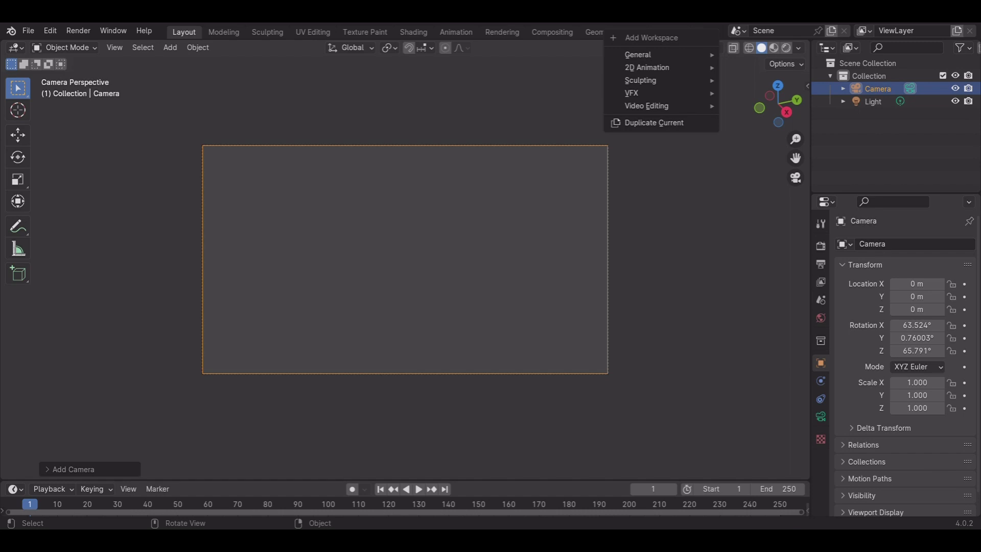
Add a VFX Motion Tracking workspace and set scene frames to the clip's 449-frame end.
mouse_move(664, 97)
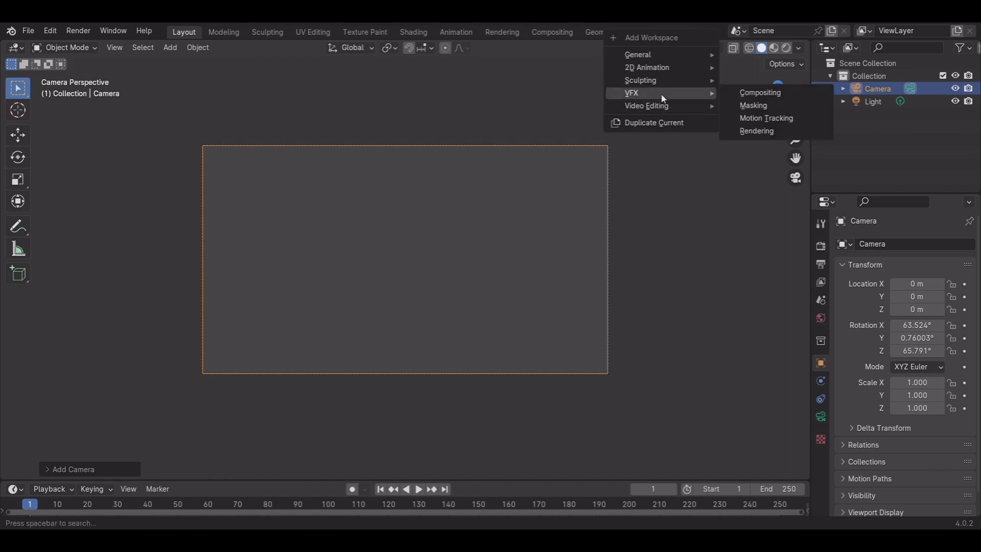
click(750, 119)
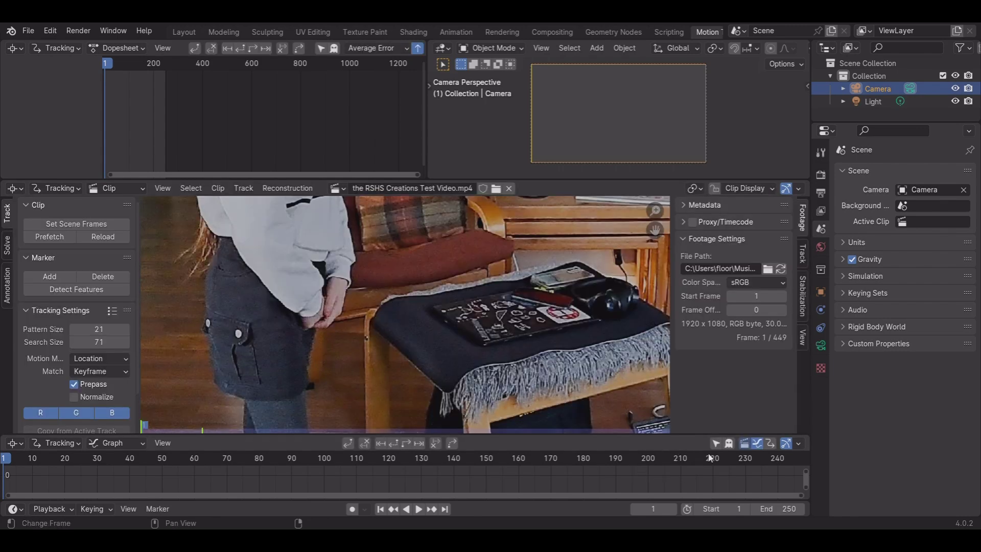
drag(710, 458, 503, 460)
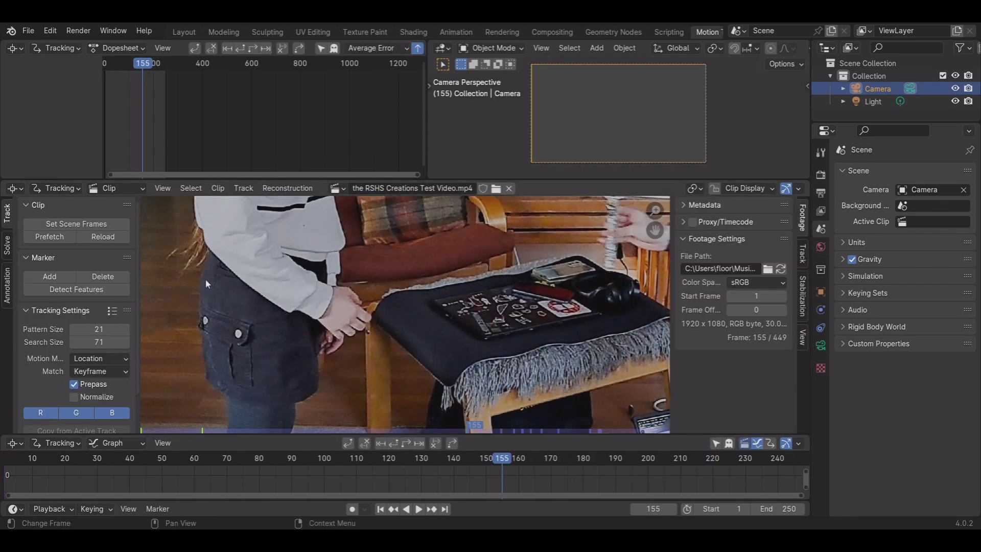
click(116, 223)
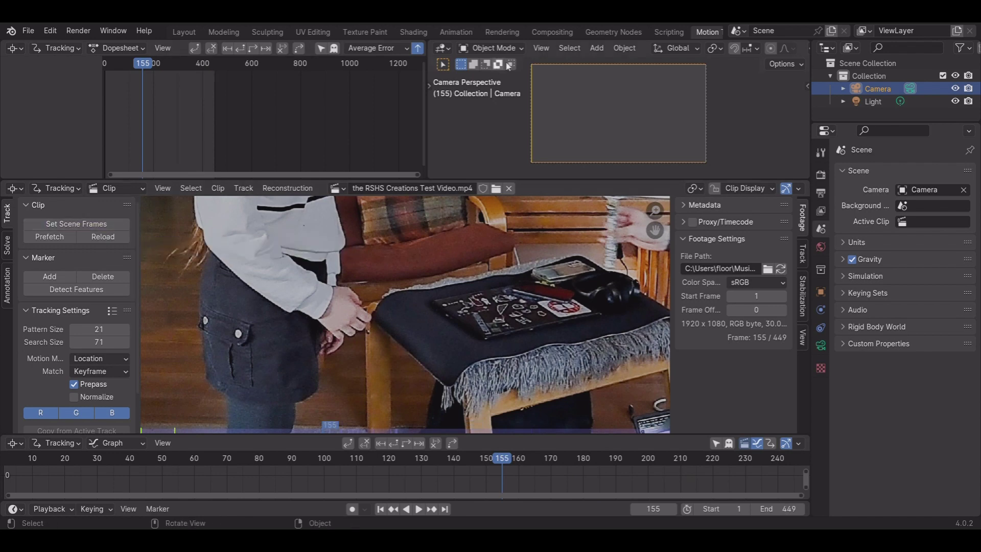
click(194, 32)
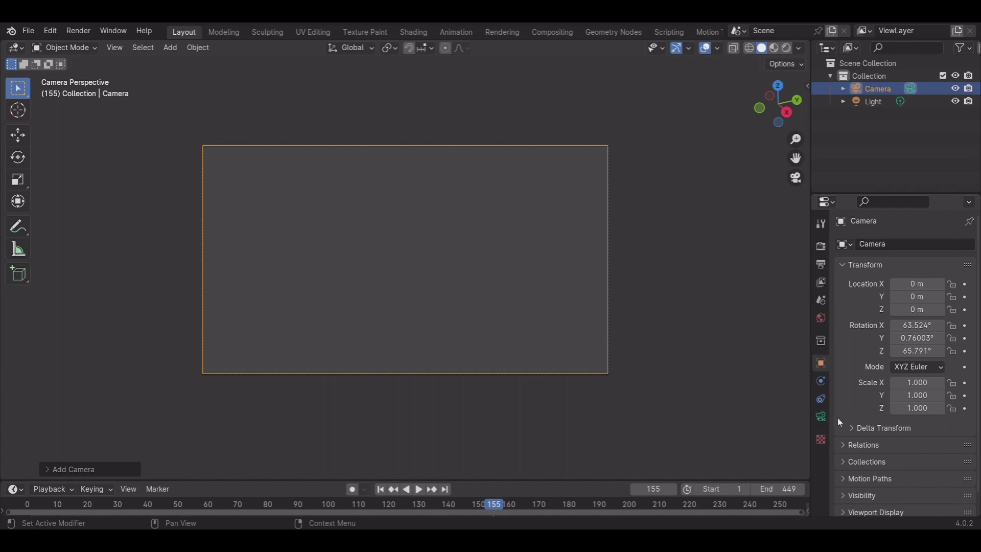
Enable the camera's Background Images and add the test video as a Movie Clip background.
click(821, 417)
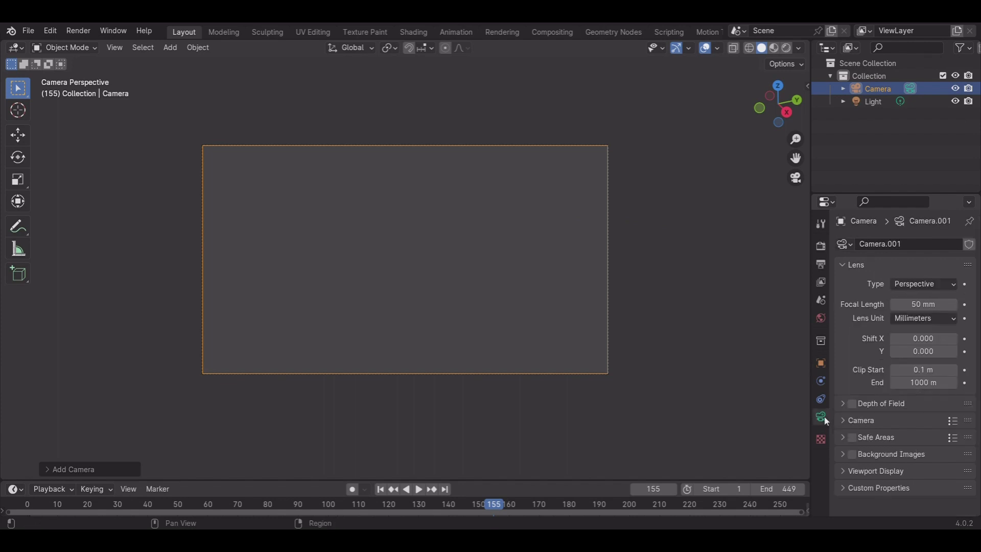
click(841, 454)
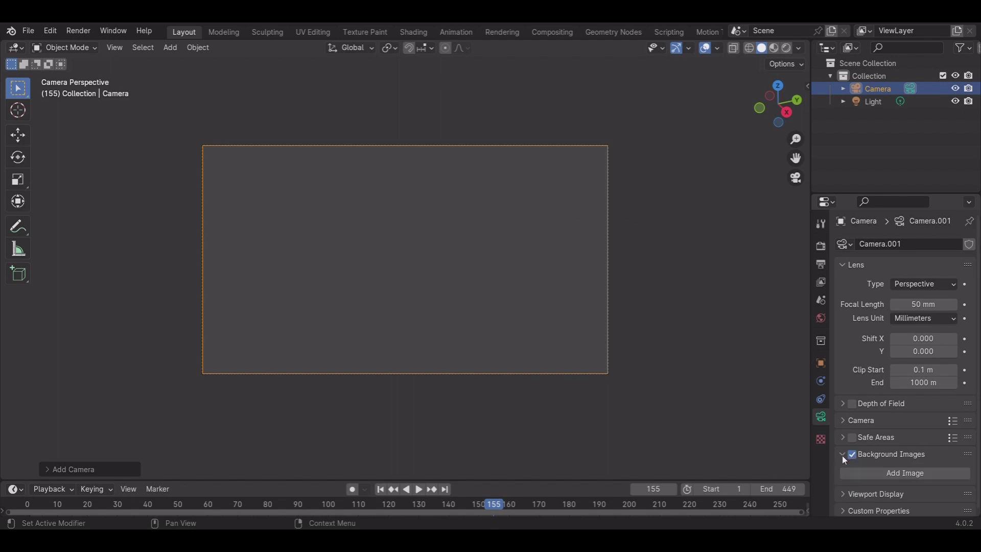
click(876, 473)
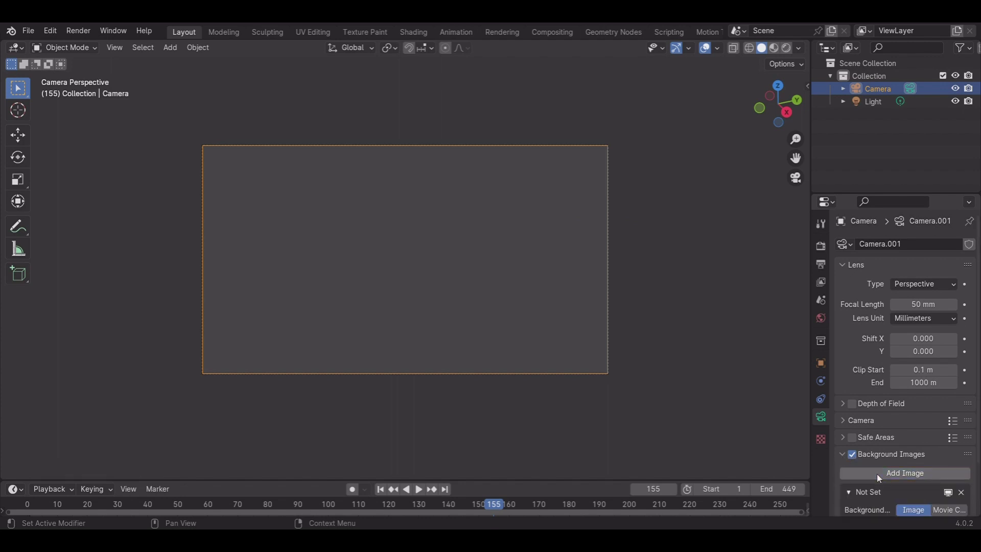
scroll(896, 464, down, 1)
scroll(897, 464, down, 2)
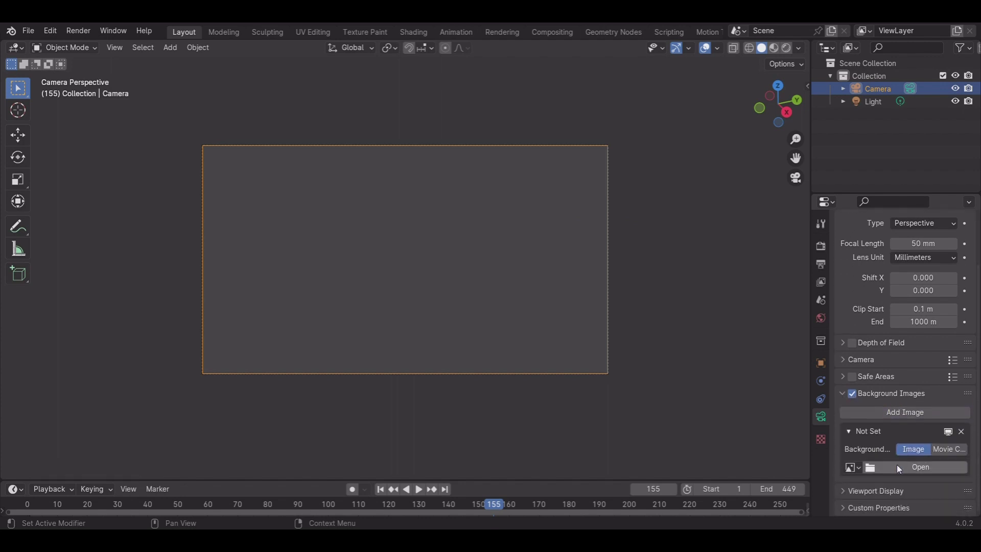
click(952, 449)
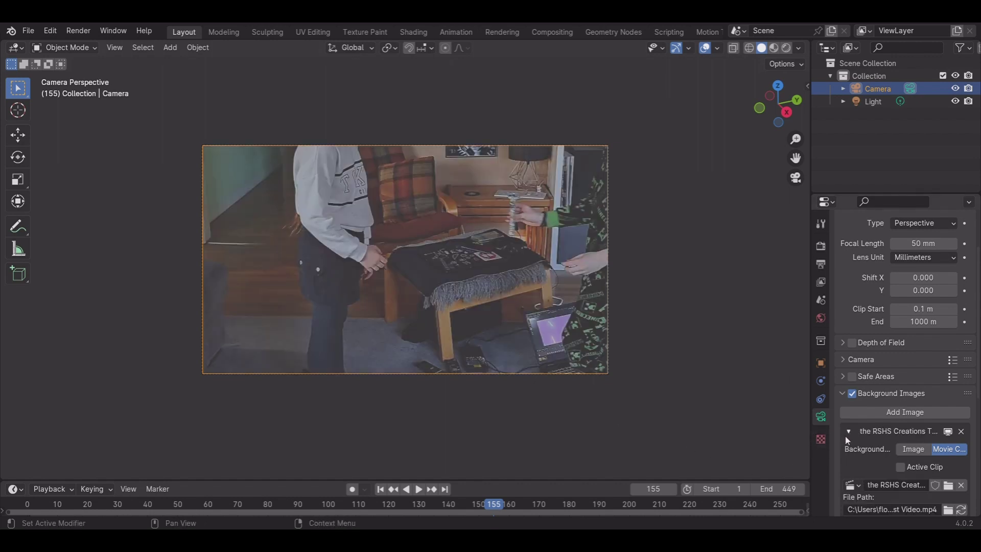
Raise the background clip's Opacity from 0.500 to 0.798.
scroll(847, 438, down, 4)
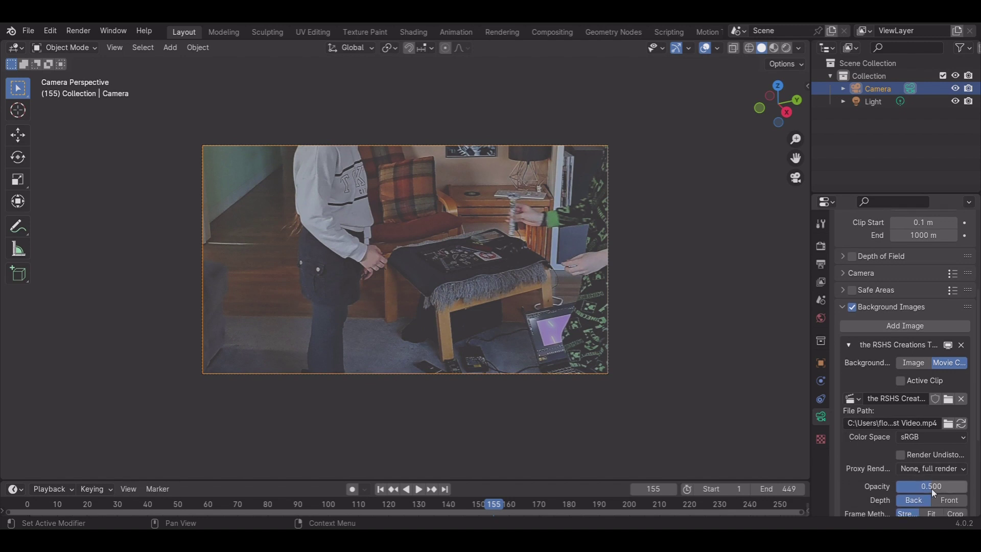
drag(932, 490, 941, 486)
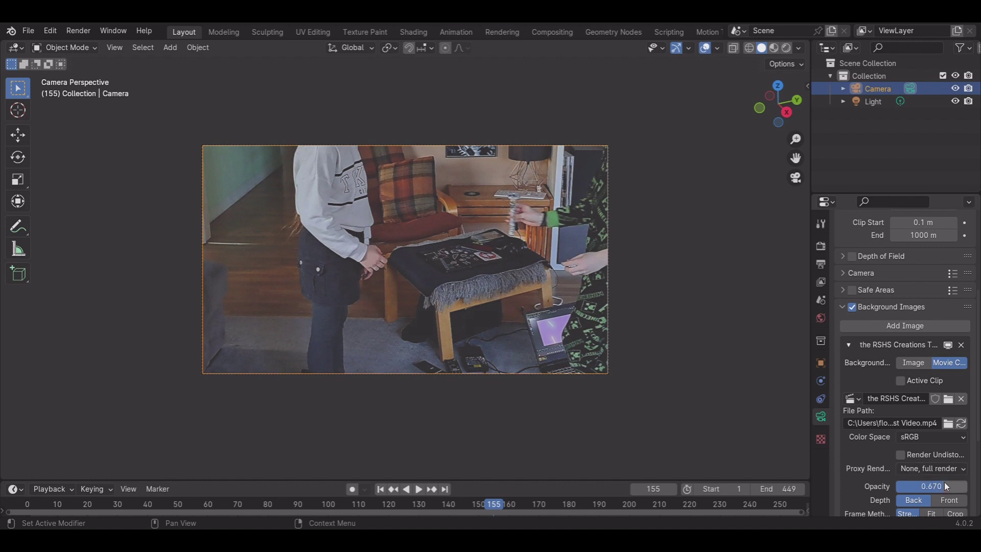
drag(943, 486, 949, 486)
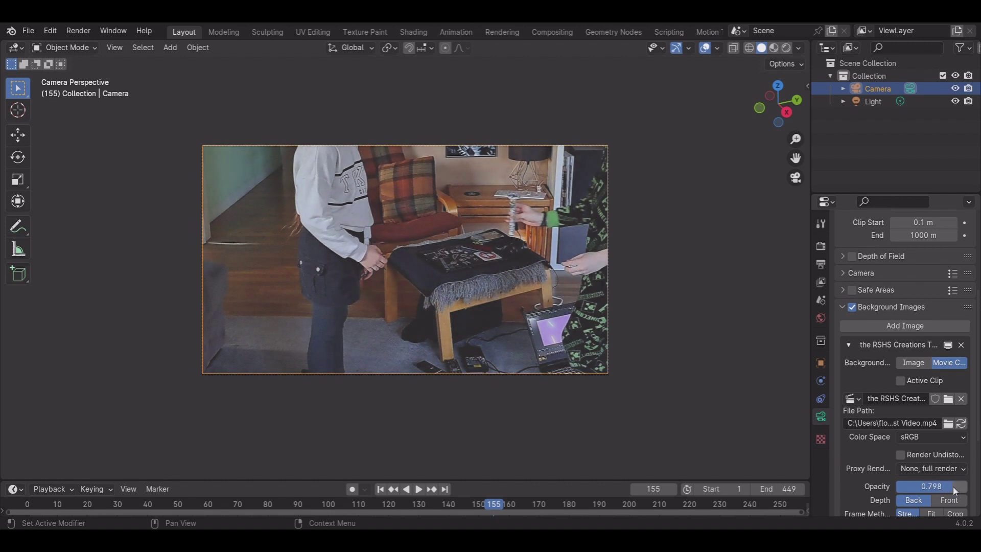
scroll(909, 464, down, 5)
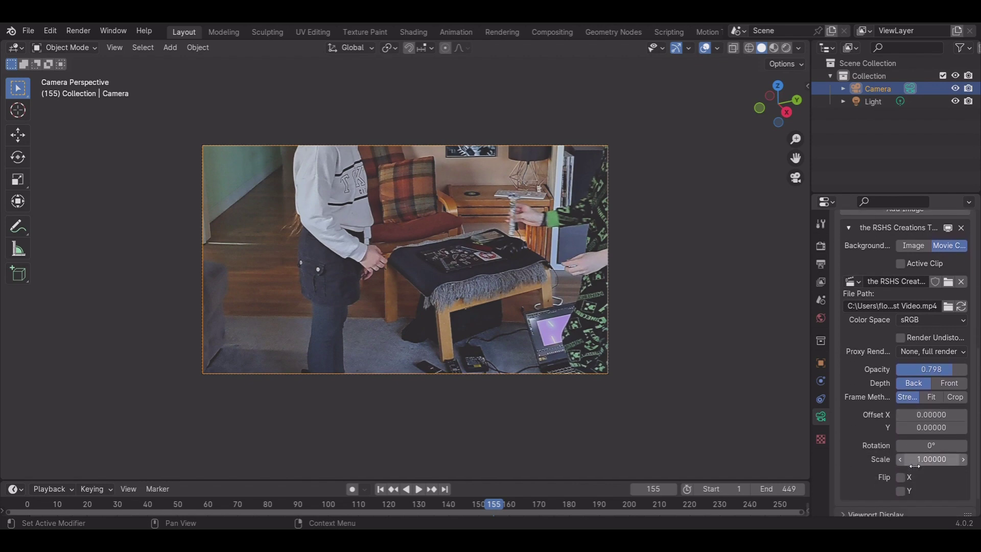
scroll(915, 465, up, 1)
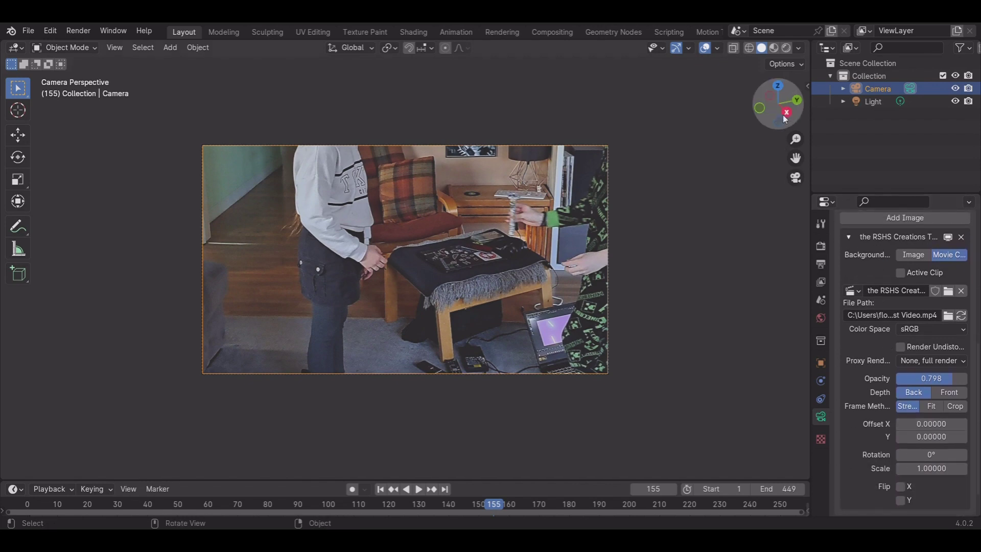
Use Material Preview shading, scrub the footage to frame 148, and exit camera view.
click(761, 47)
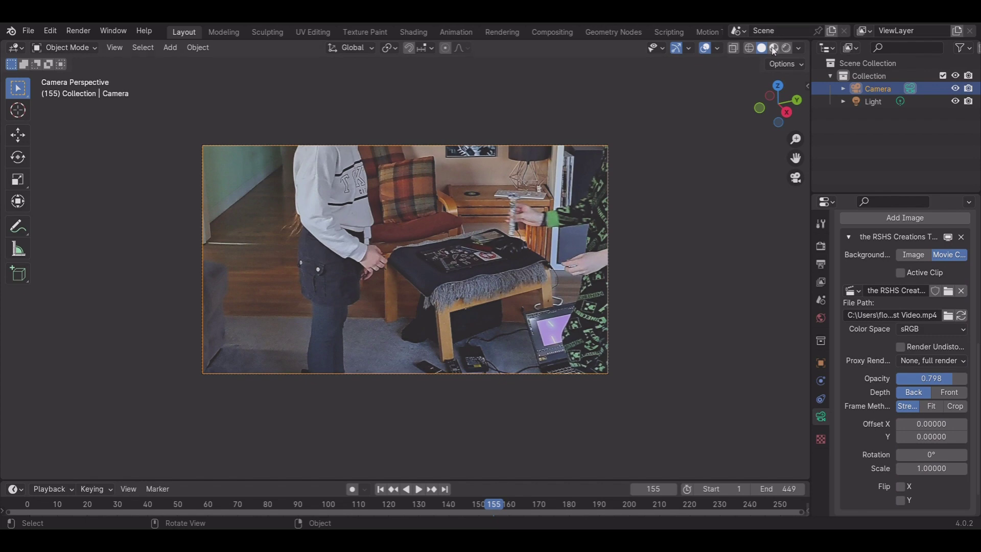
click(774, 49)
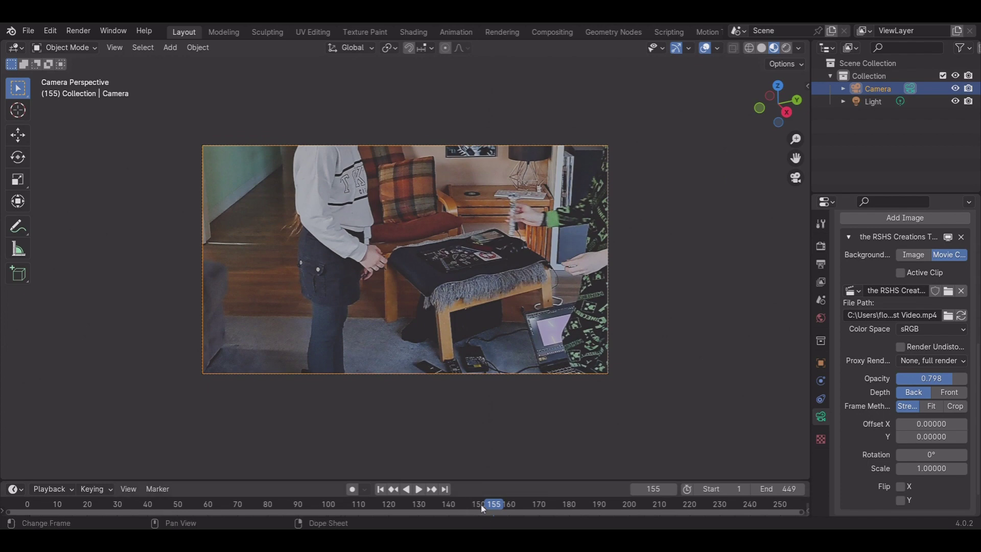
key(shift+ctrl+space)
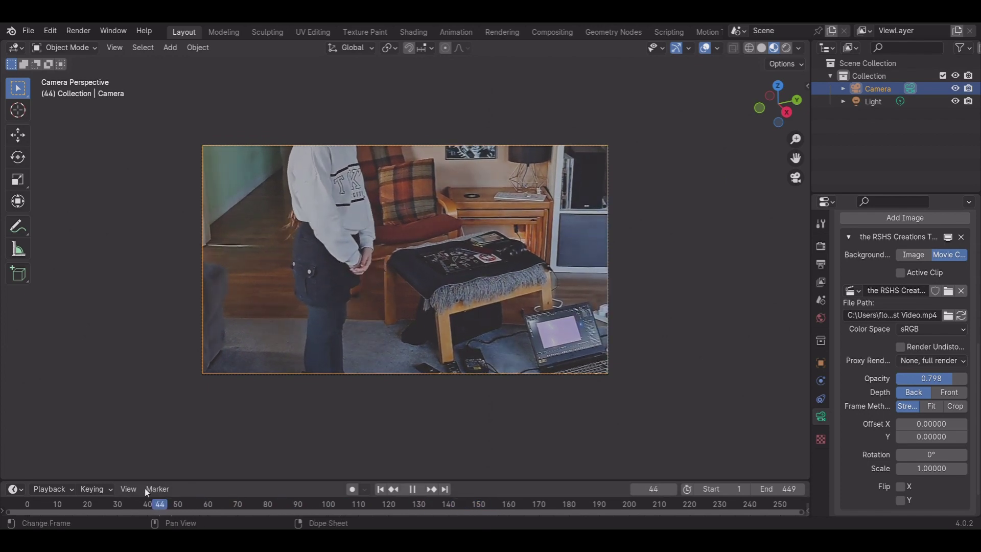
drag(147, 492, 473, 483)
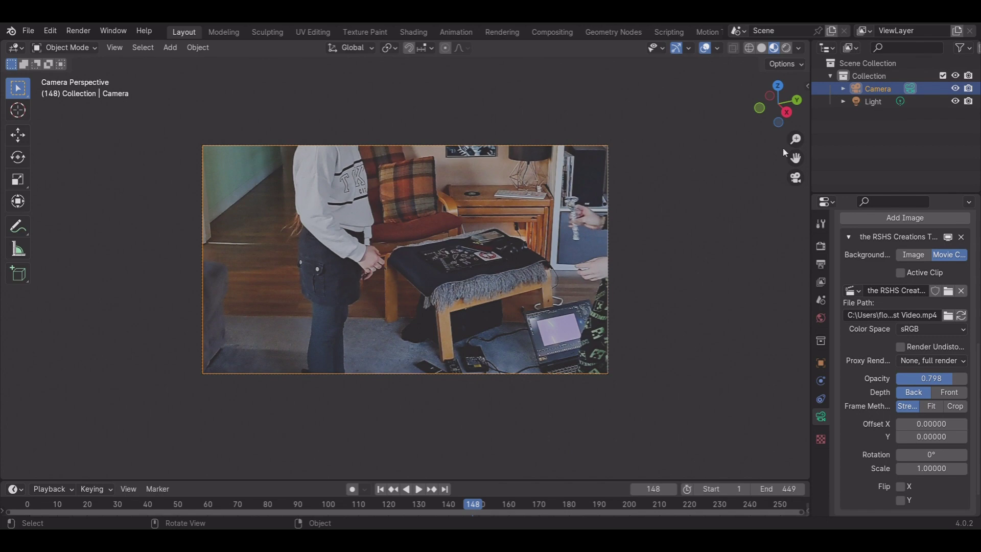
click(795, 178)
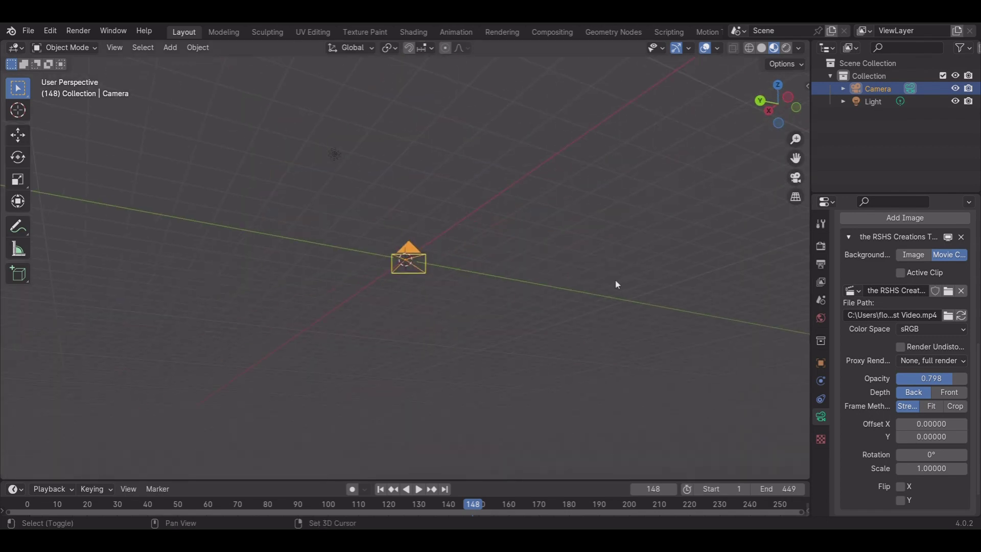
Add a Mesh Cylinder at the world origin and enable the Transform gizmo.
key(shift+a)
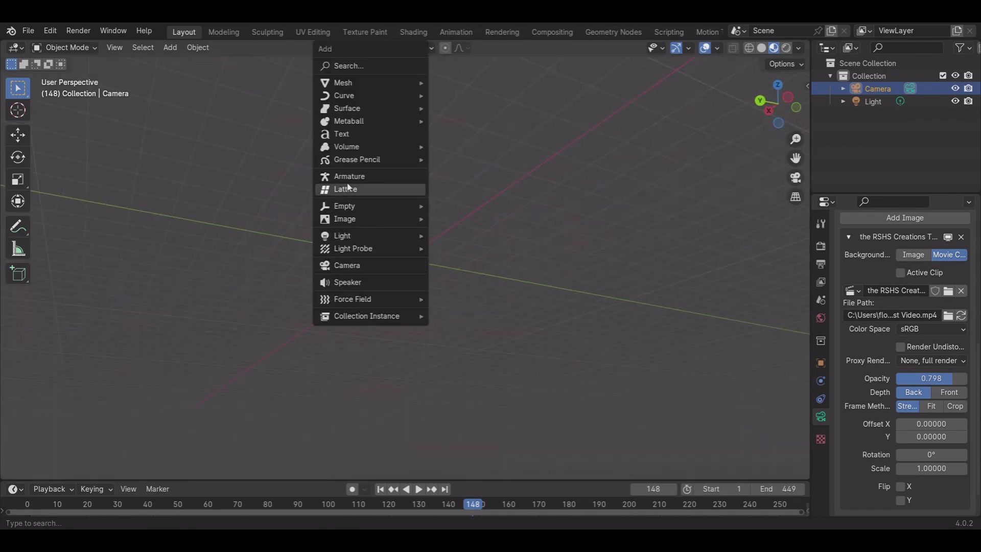
mouse_move(378, 84)
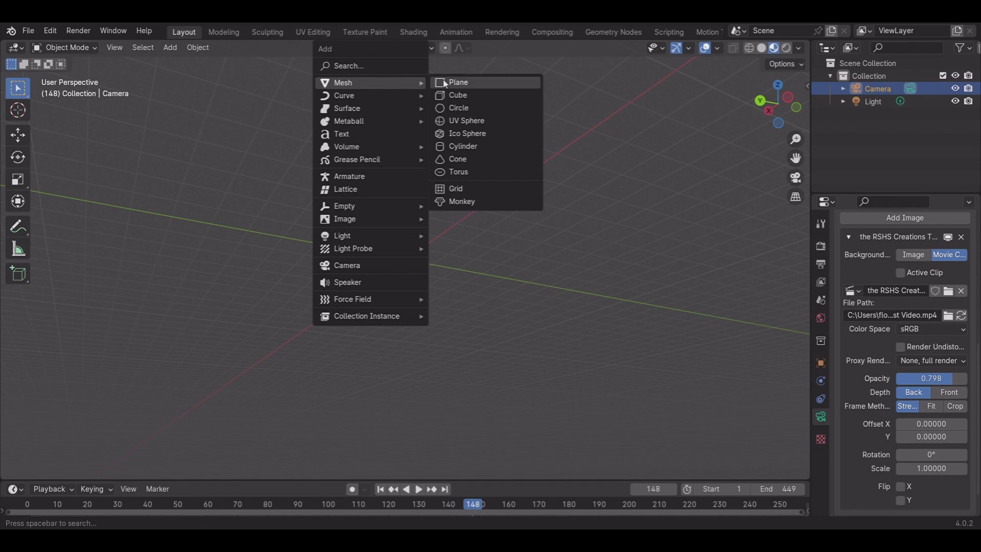
click(458, 148)
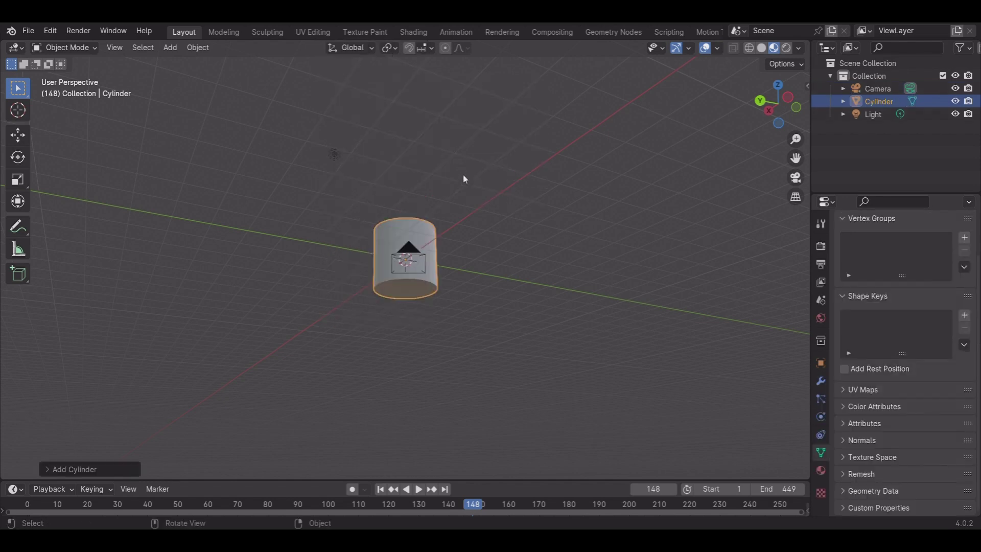
drag(774, 117, 564, 219)
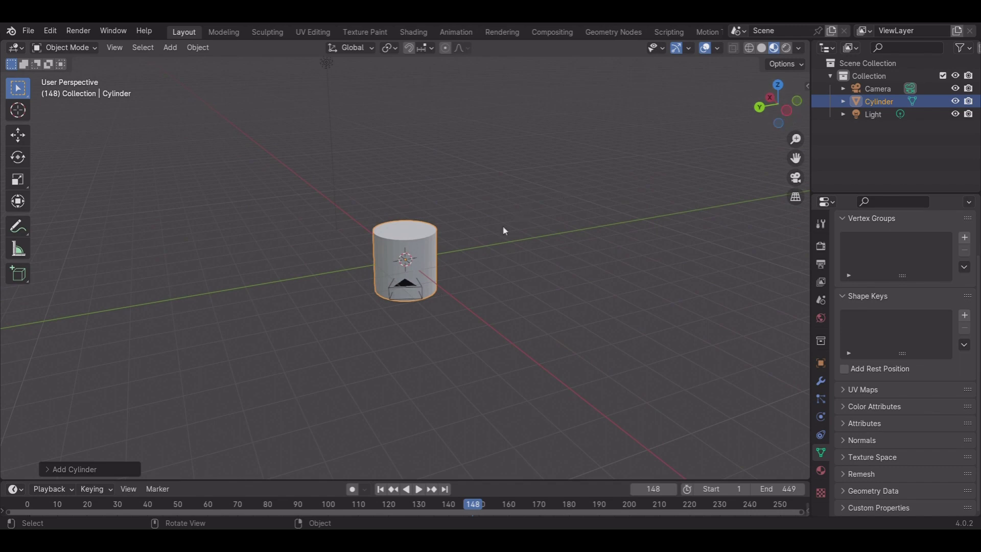
click(17, 202)
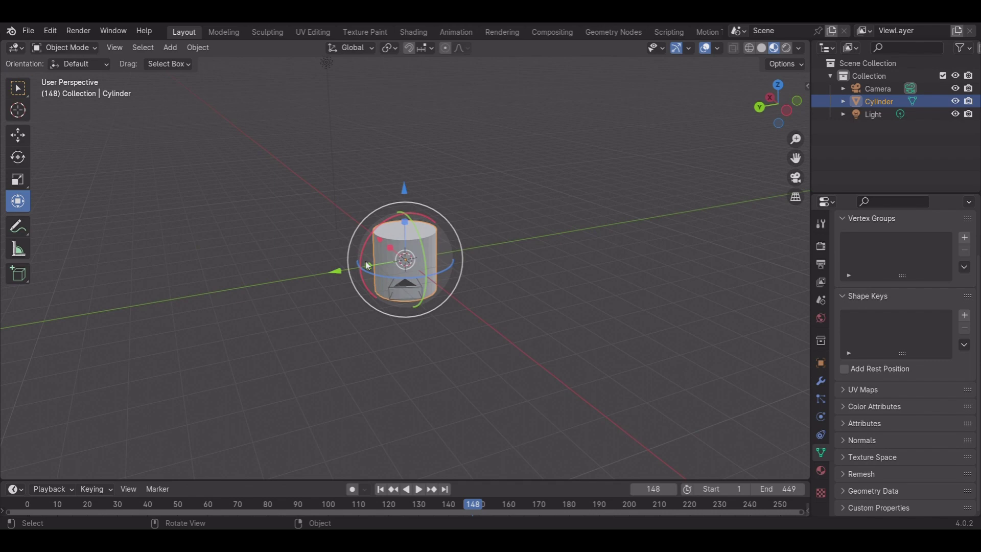
Scale the cylinder thinner along X and Y and shorten its height.
drag(368, 265, 395, 264)
drag(777, 104, 761, 110)
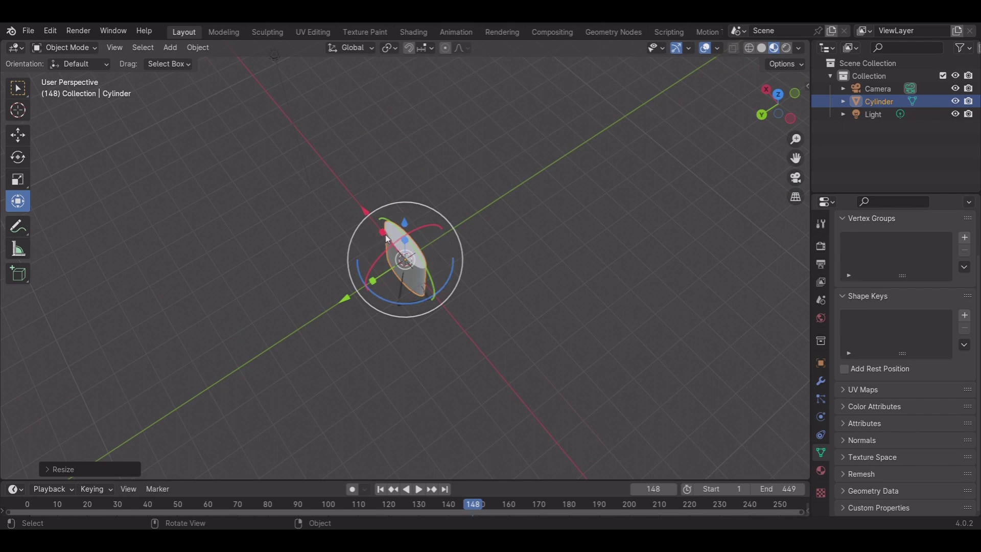
mouse_move(383, 236)
mouse_down()
mouse_move(425, 282)
mouse_move(386, 234)
mouse_move(392, 247)
mouse_up()
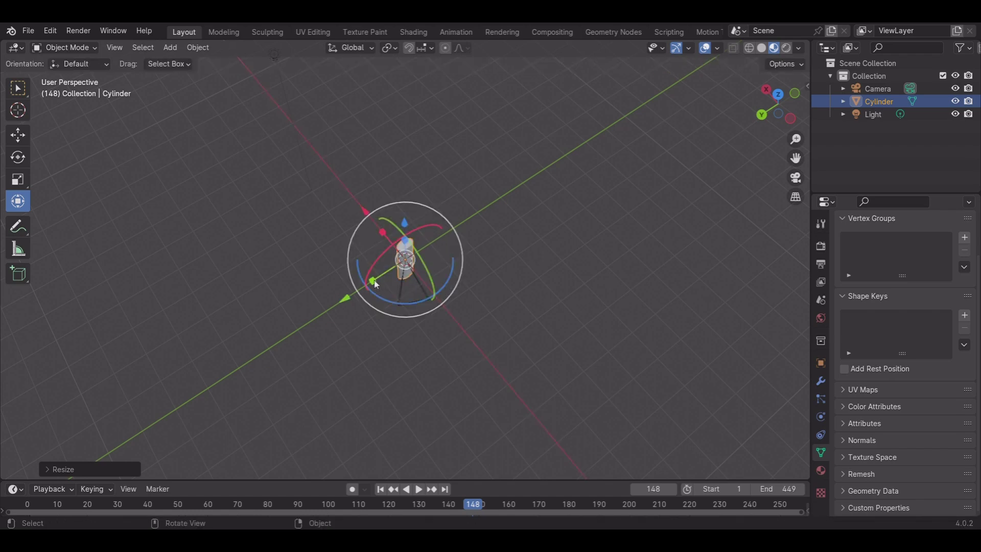
drag(375, 284, 394, 277)
drag(404, 240, 406, 258)
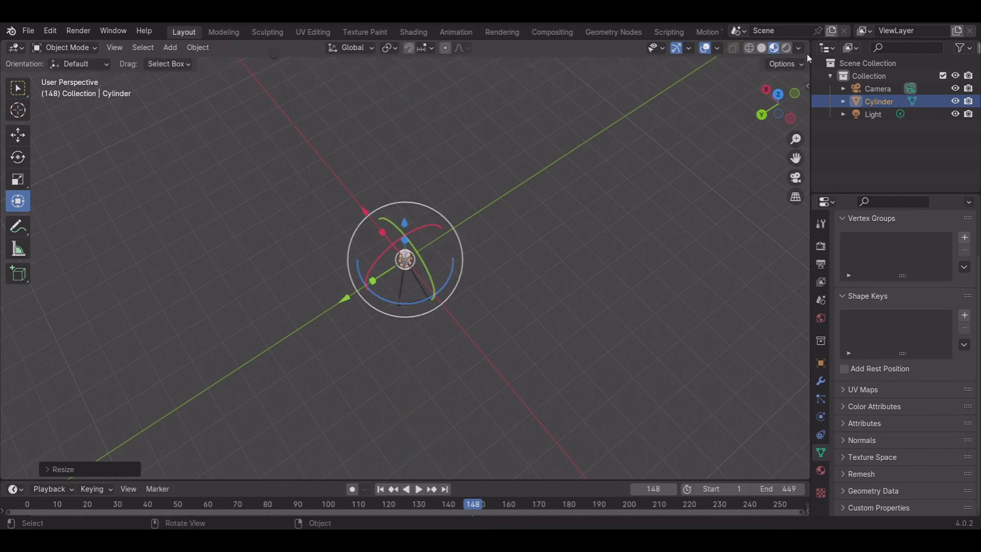
drag(781, 104, 779, 90)
drag(401, 188, 409, 210)
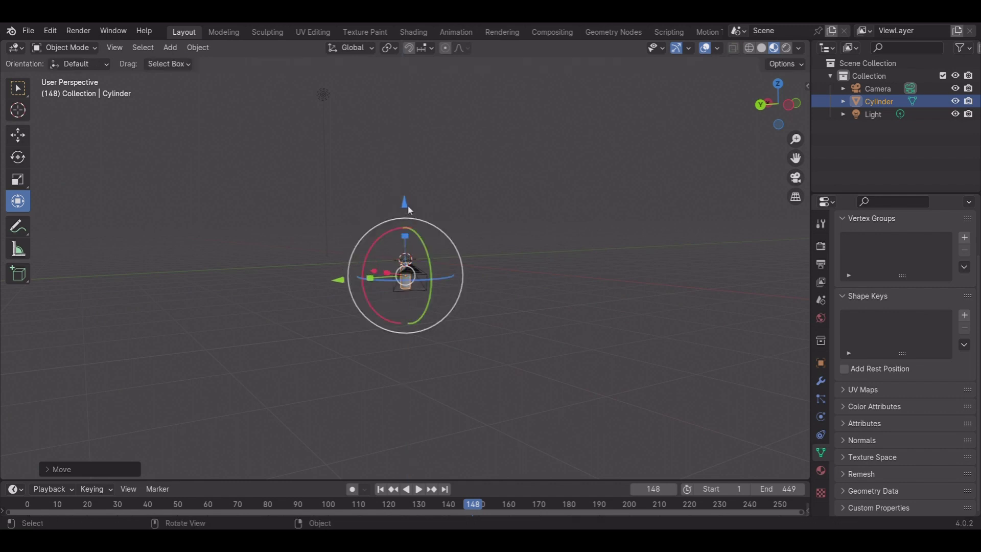
drag(776, 120, 779, 142)
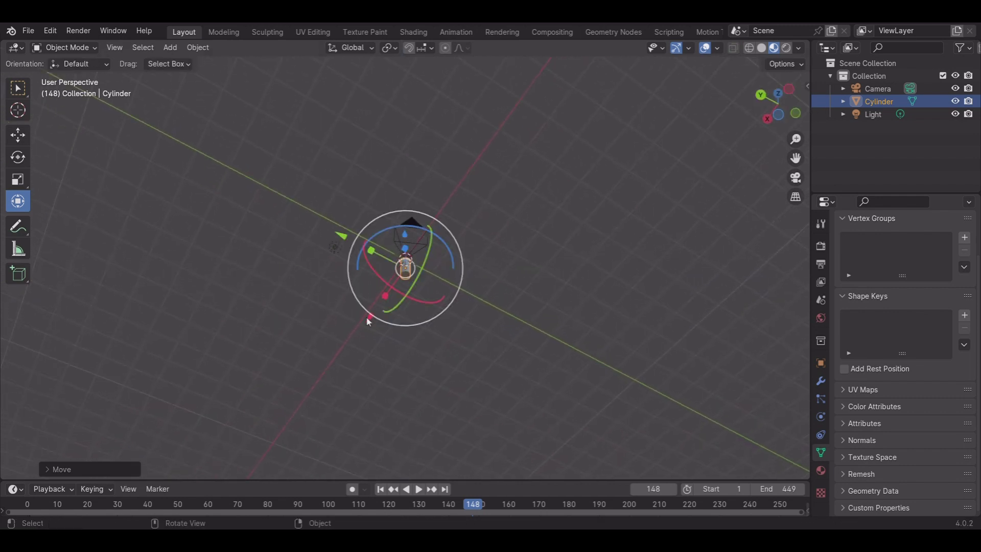
drag(371, 250, 405, 254)
drag(383, 300, 403, 274)
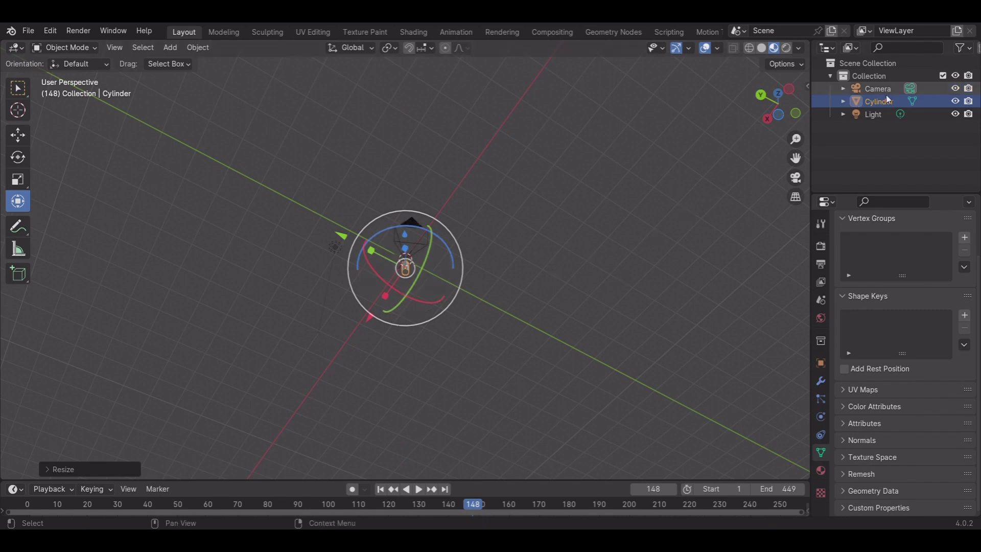
Refine the cylinder's Y and height scale and move it beside the camera.
drag(788, 97, 791, 106)
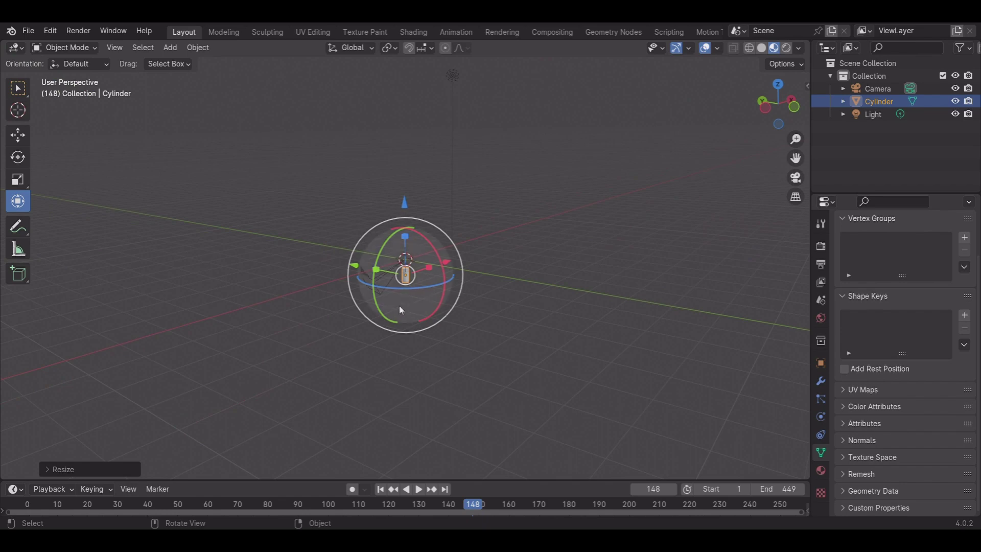
scroll(406, 291, up, 6)
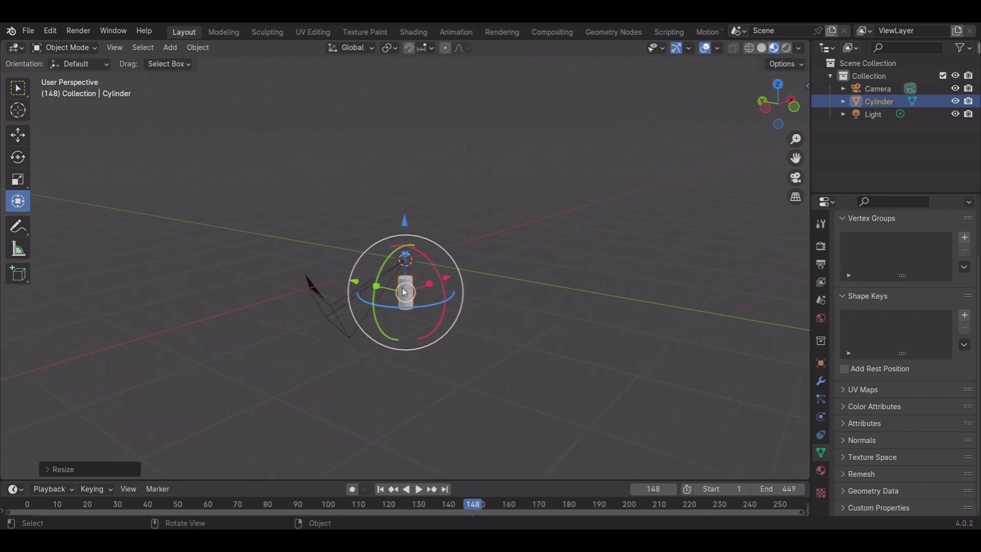
mouse_move(771, 98)
mouse_down()
mouse_move(741, 109)
mouse_move(774, 102)
mouse_up()
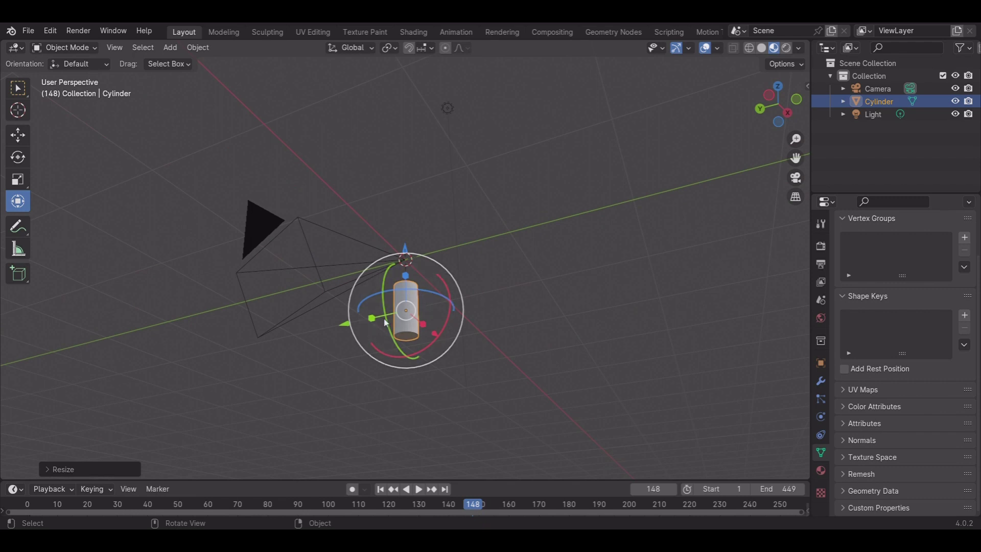
drag(371, 318, 414, 321)
drag(407, 276, 440, 269)
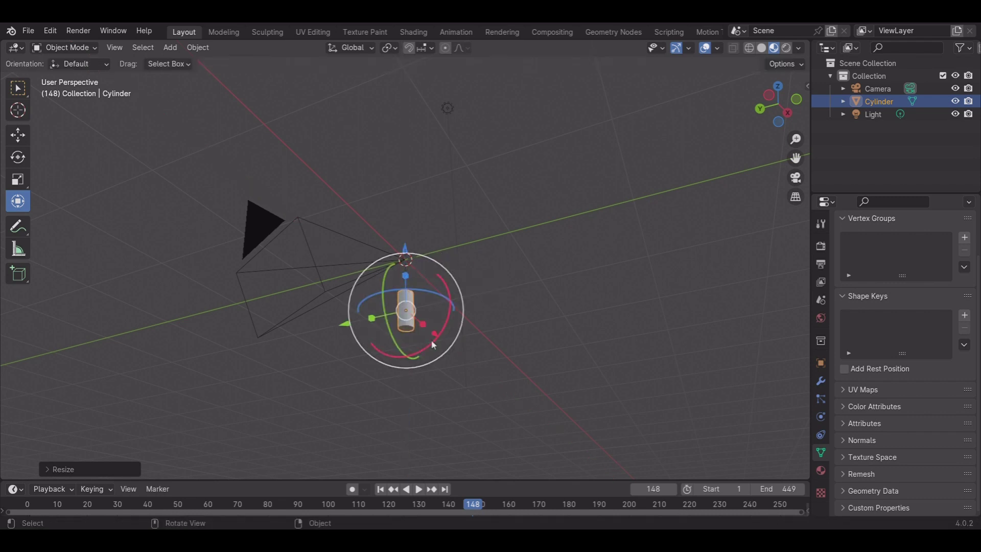
drag(408, 310, 301, 273)
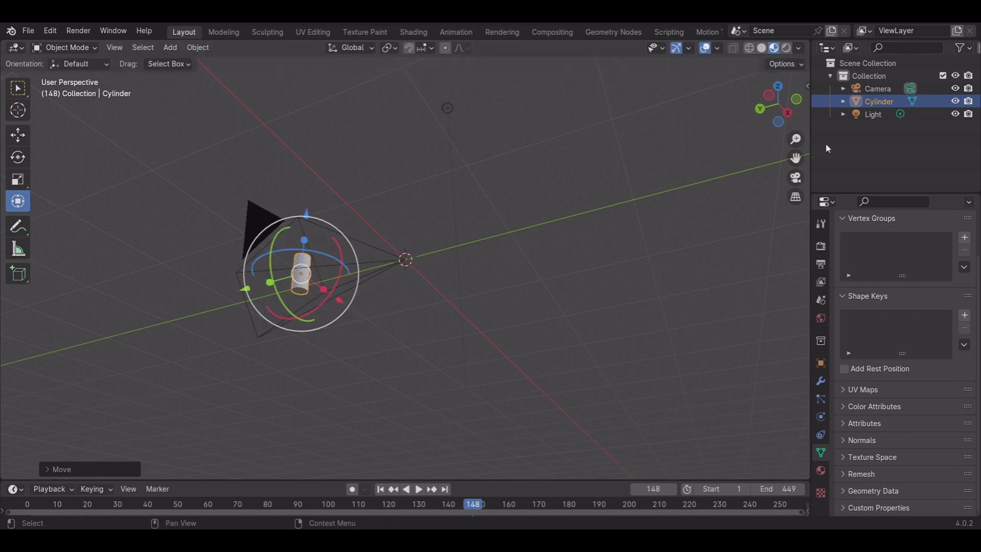
Through the camera, move the rod onto the footage's hilt and shrink it to about 0.78.
click(796, 179)
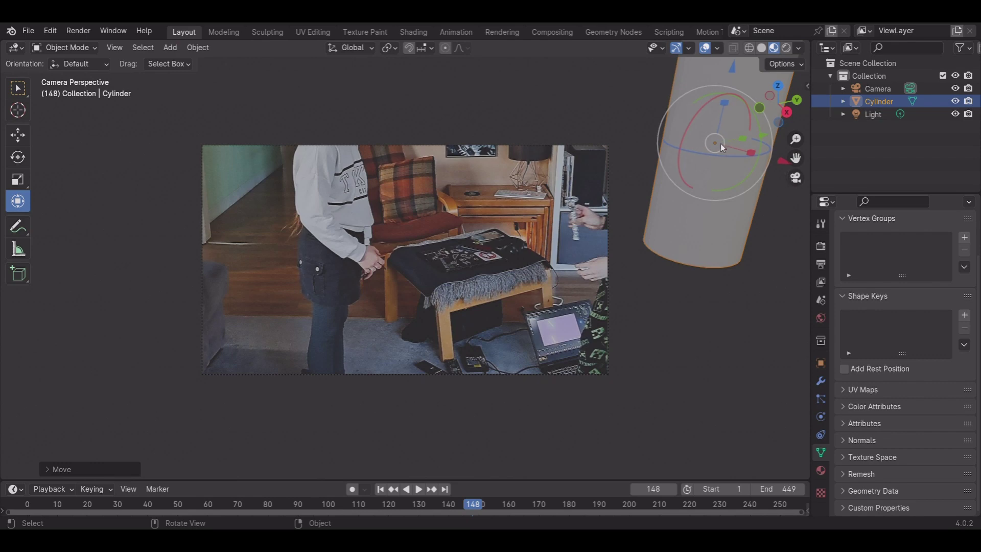
drag(720, 144, 486, 232)
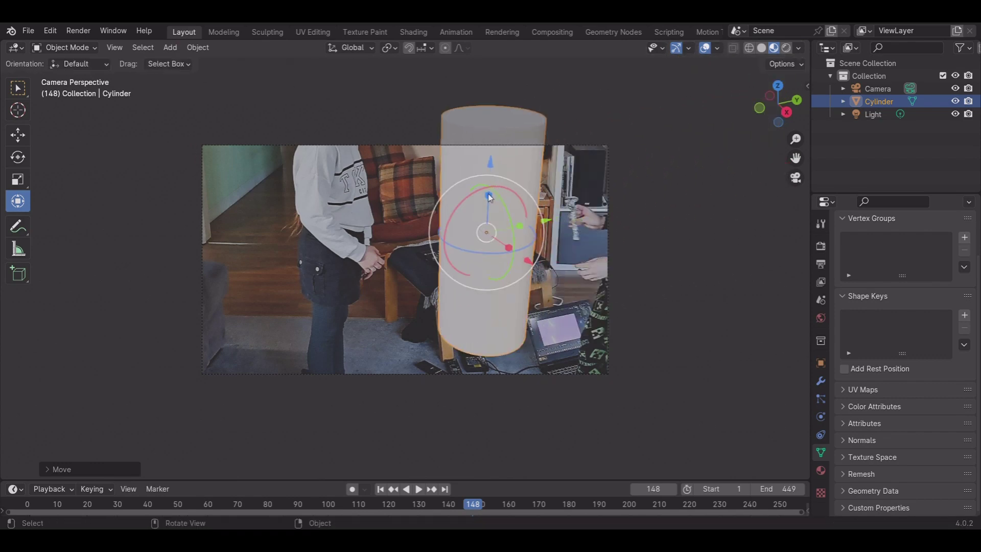
mouse_move(489, 197)
mouse_down()
mouse_move(503, 245)
mouse_move(502, 205)
mouse_up()
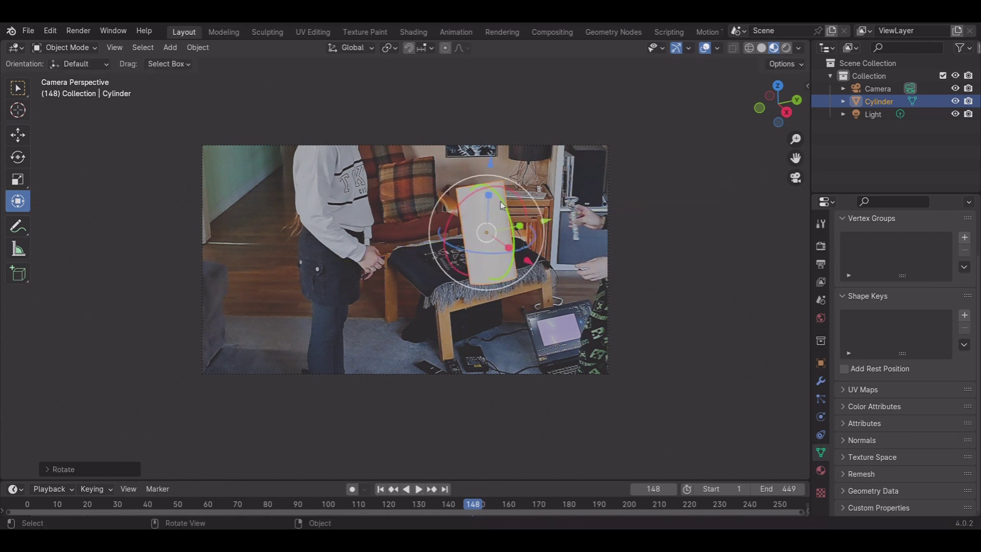
Rotate the rod upright and tilt it around Y and Z to match the hilt's angle.
drag(513, 249, 602, 155)
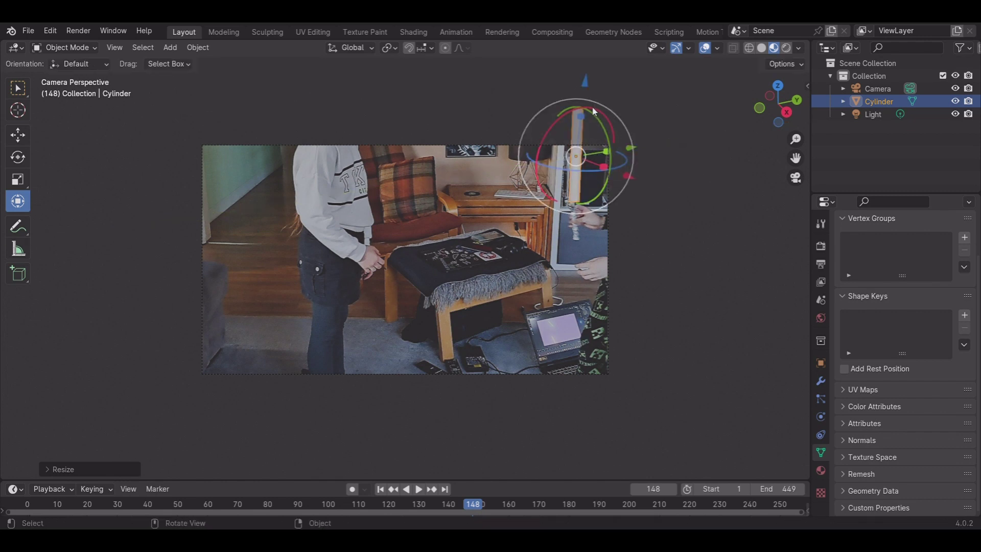
drag(596, 116, 578, 109)
drag(618, 169, 581, 158)
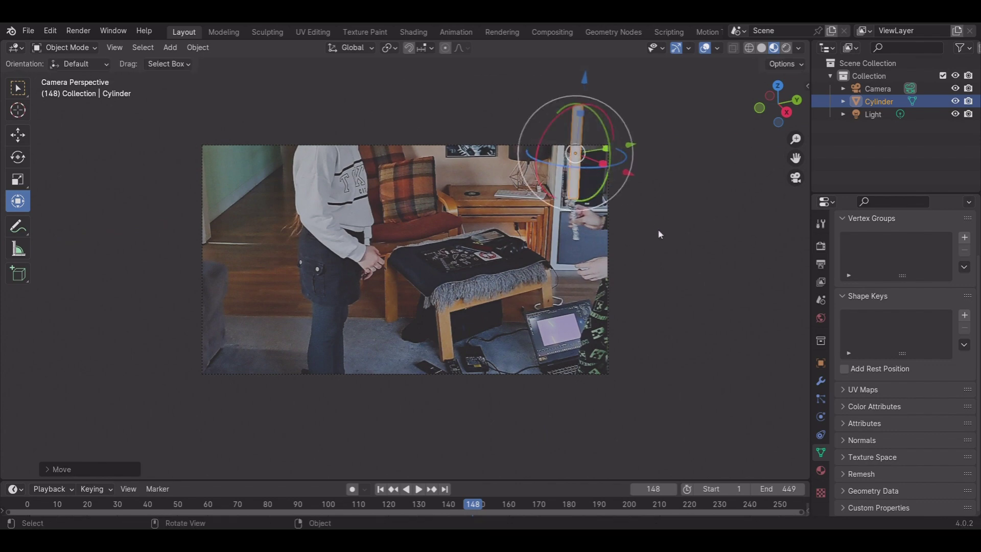
Create a new material for the rod with an Emission surface shader.
click(820, 470)
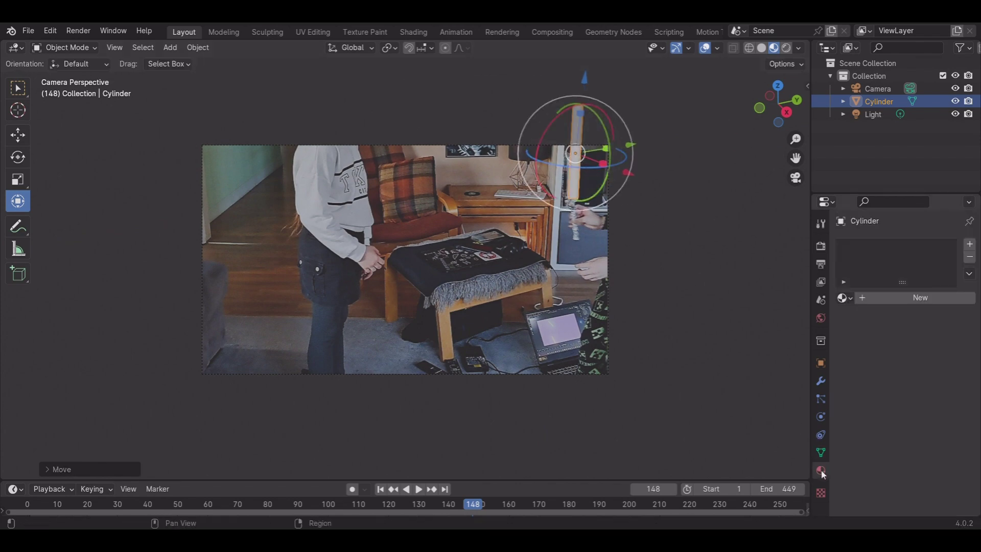
click(884, 299)
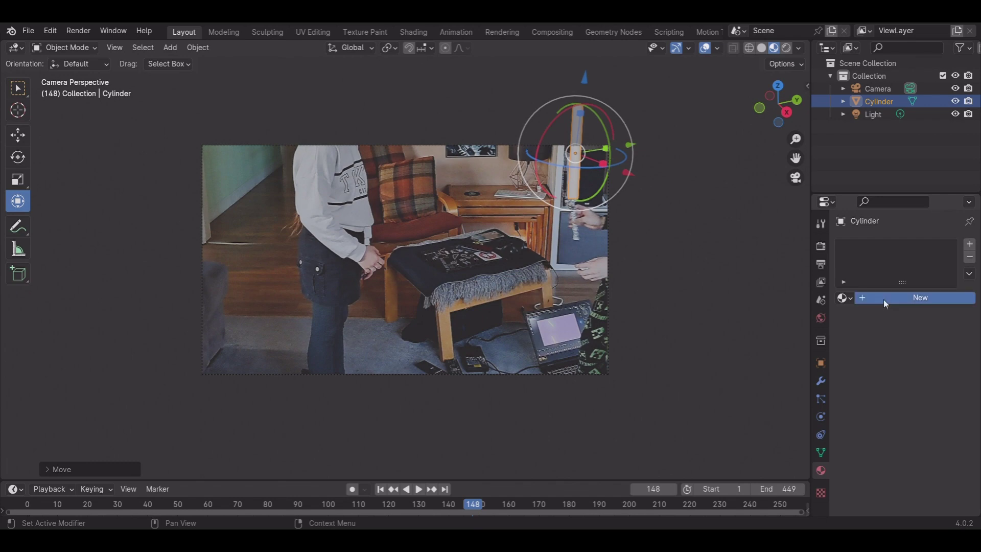
click(913, 379)
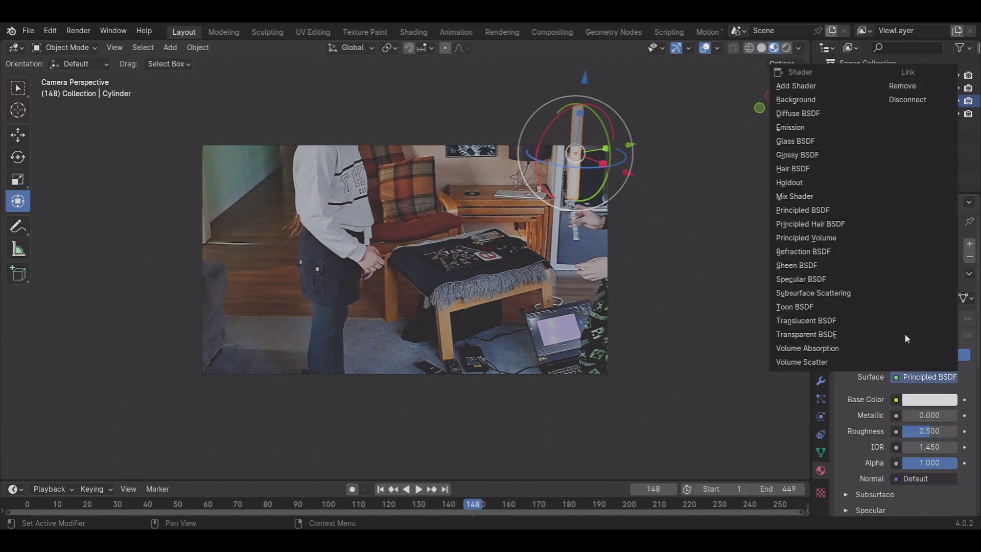
click(809, 128)
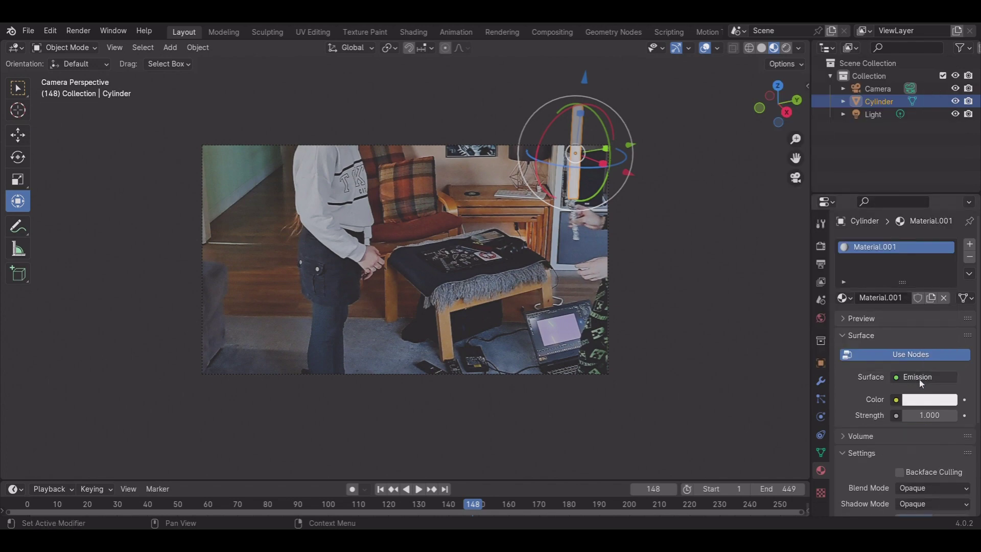
Set the emission Color to blue and Strength to 60.
click(922, 399)
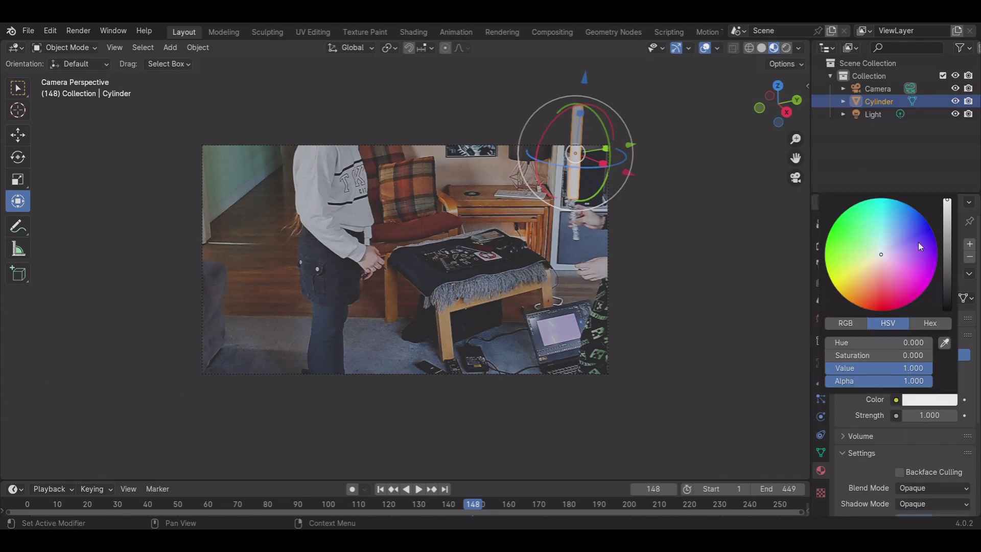
drag(918, 238, 907, 204)
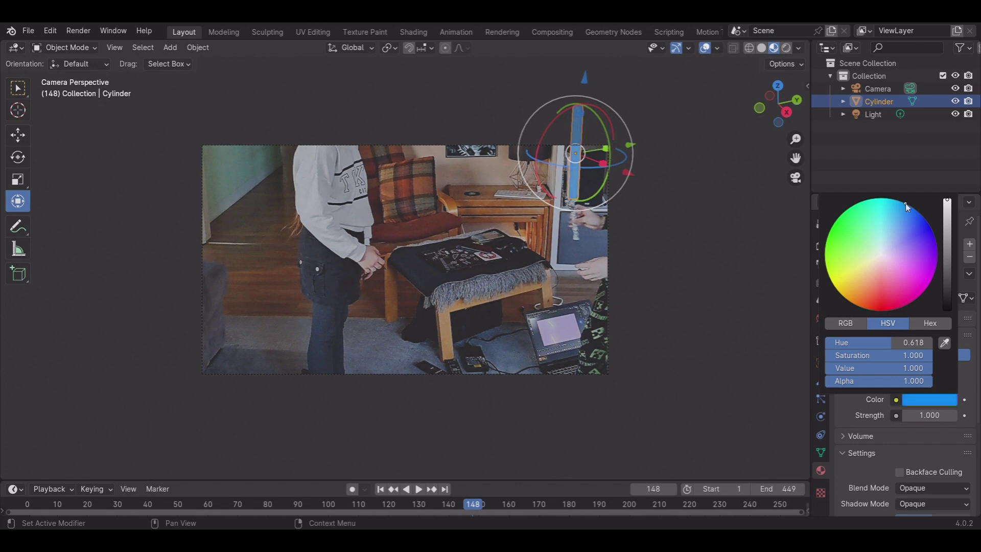
click(947, 416)
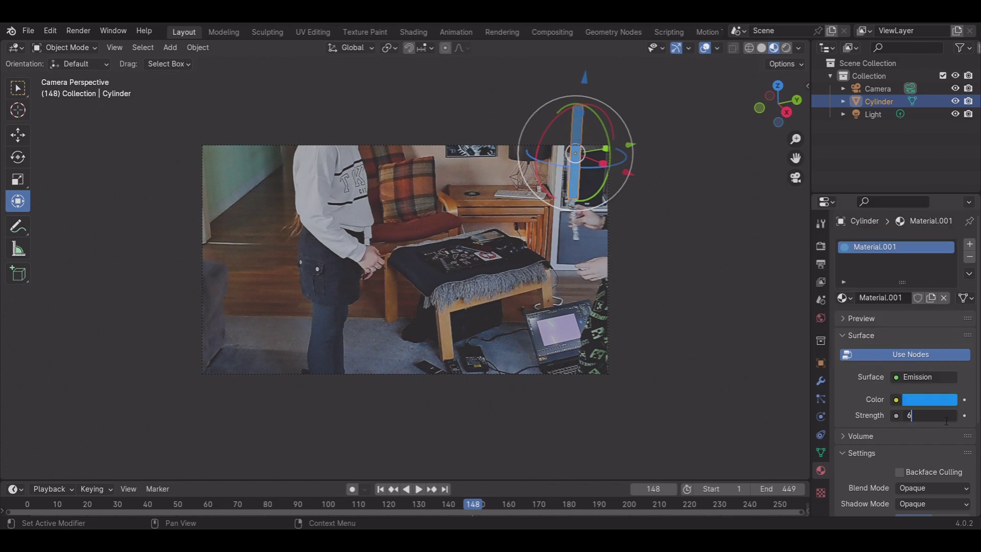
key(Return)
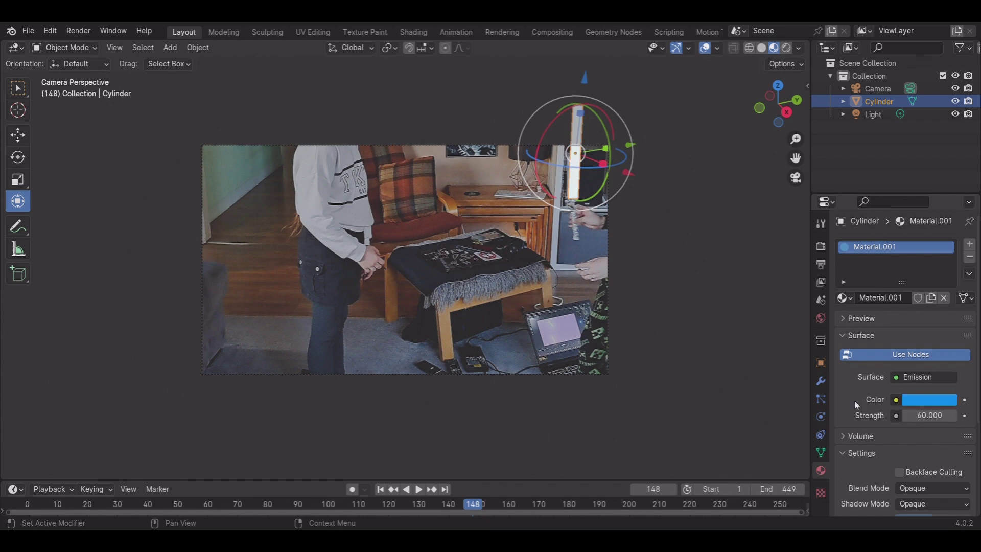
Enable Motion Blur and Bloom in the EEVEE render settings, then rotate and move the blade onto the hilt.
click(822, 247)
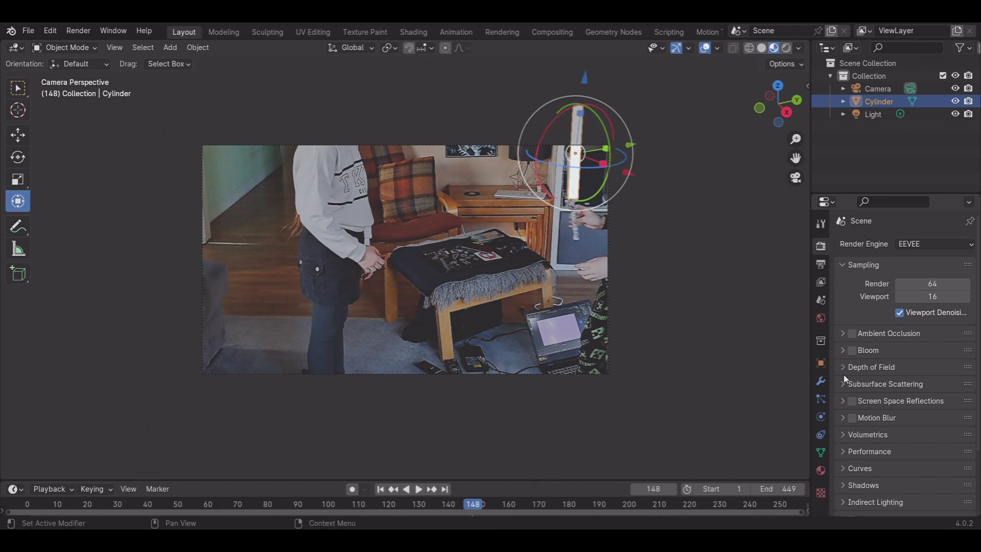
click(851, 418)
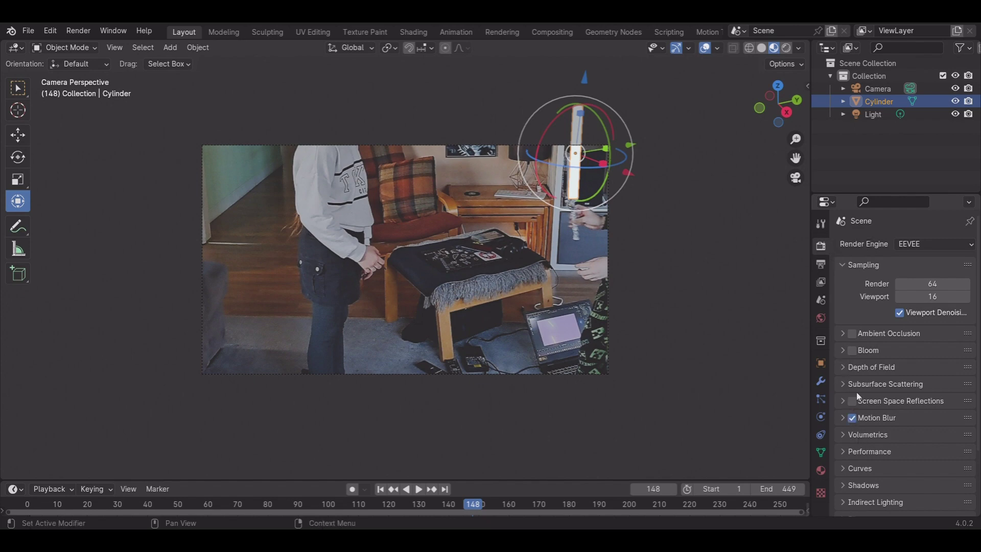
click(851, 350)
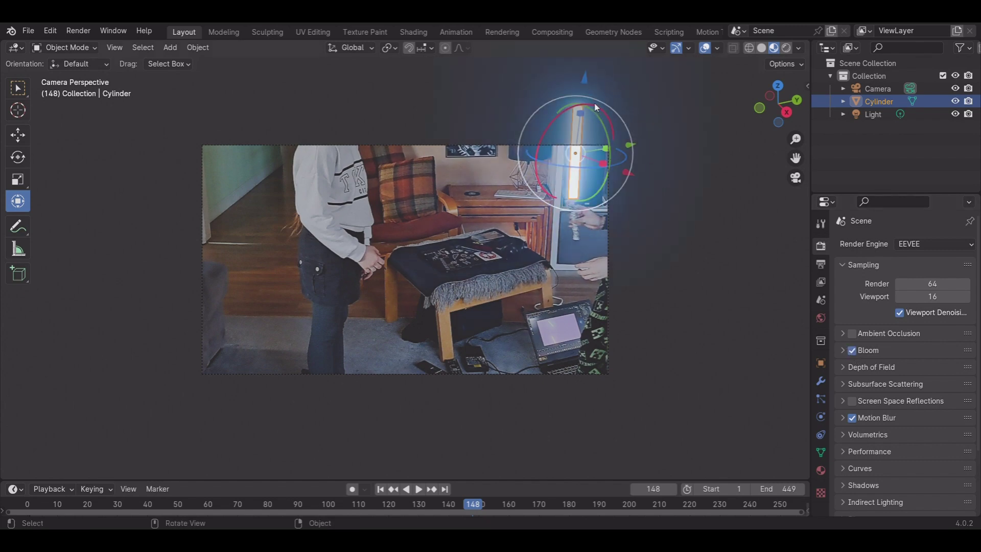
drag(612, 171, 576, 153)
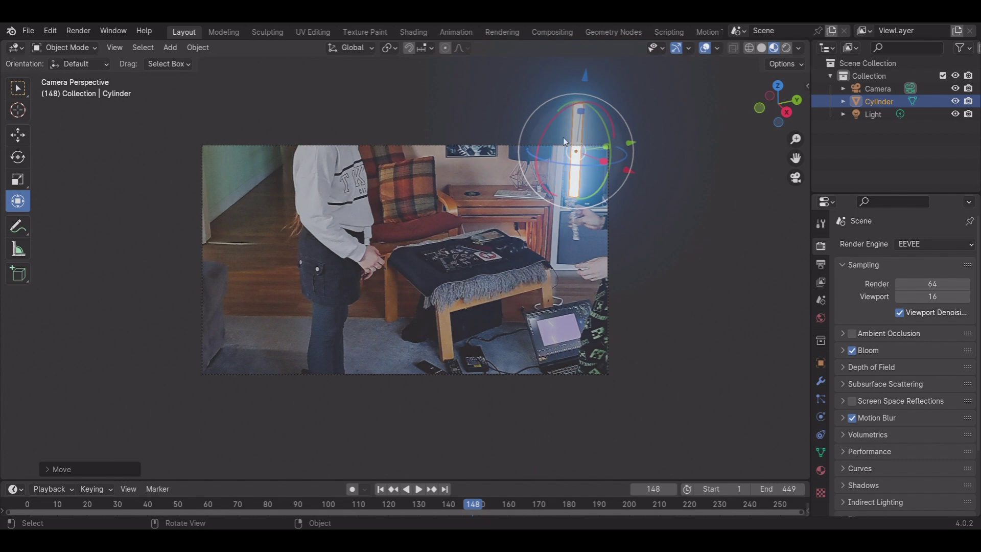
drag(573, 152, 571, 153)
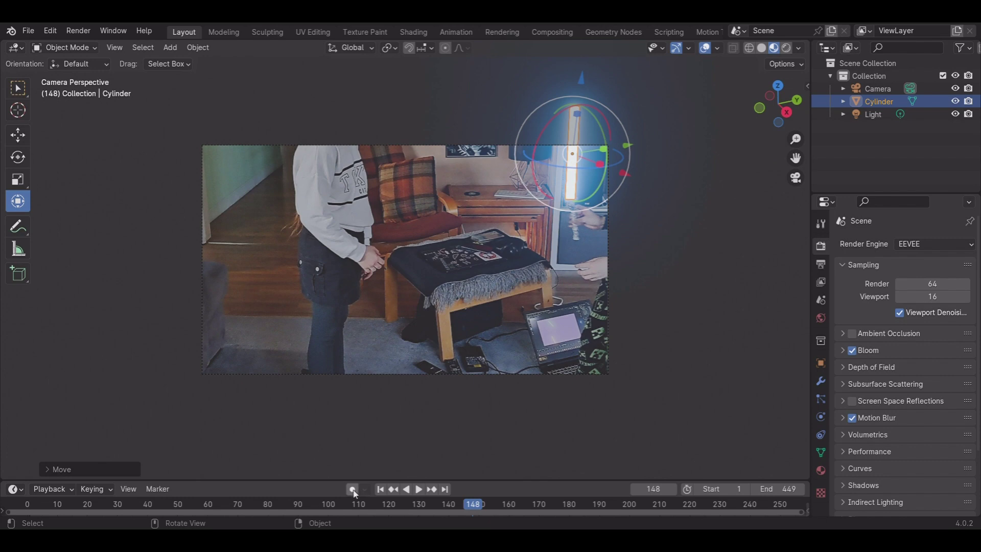
At frame 144, tilt the blade so it matches the hilt's angle.
drag(480, 507, 461, 508)
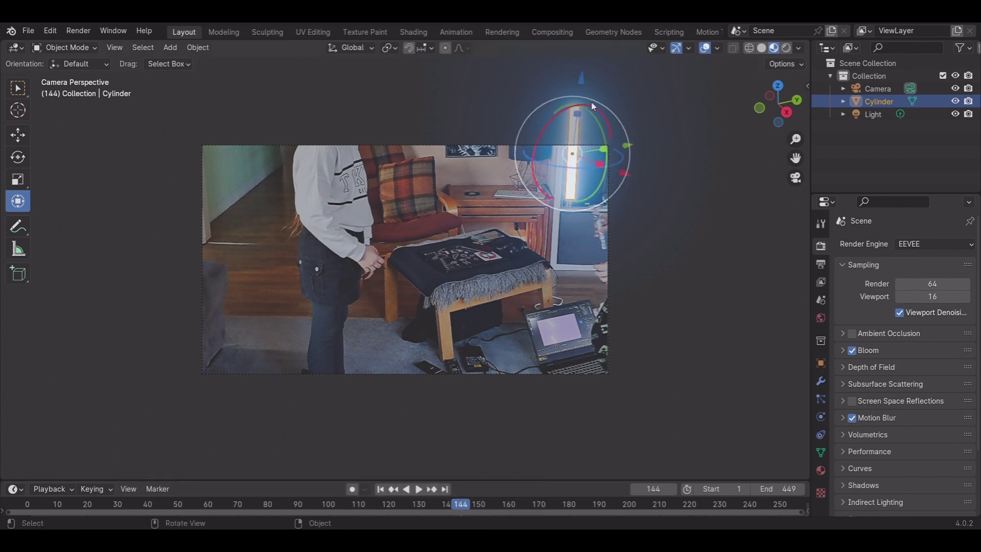
drag(587, 109, 586, 172)
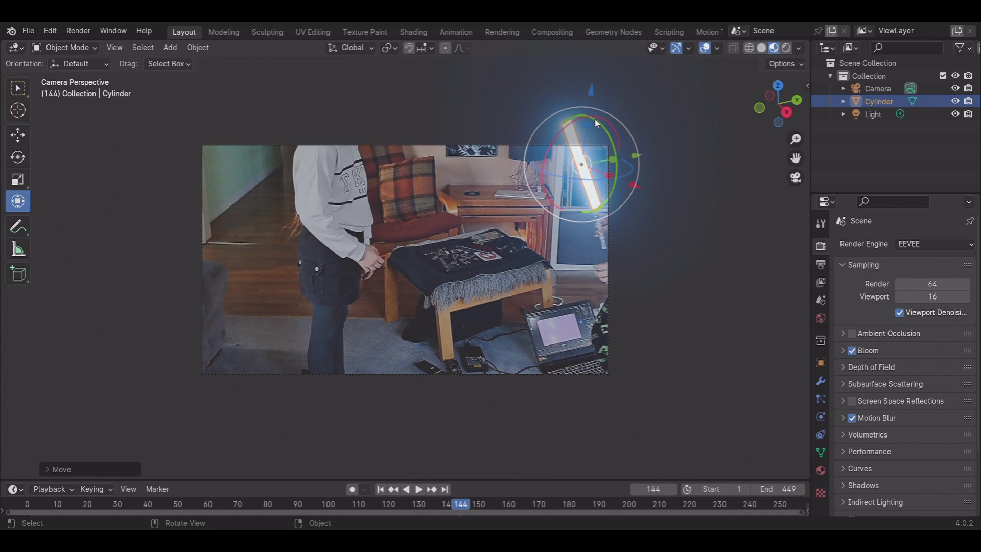
drag(582, 123, 593, 172)
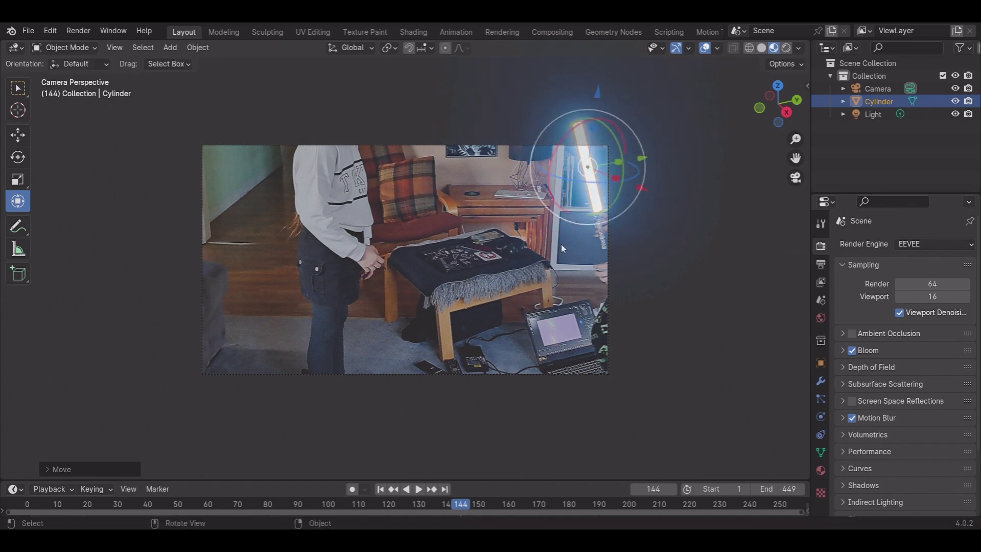
Turn on Auto Keying and, at frame 148, rotate the blade upright and reposition it on the hilt.
click(353, 489)
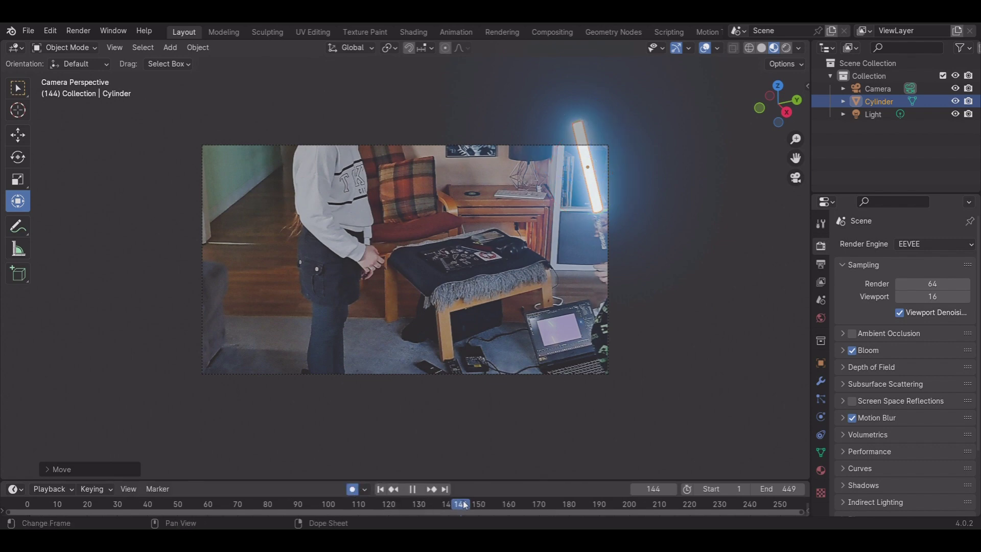
drag(463, 505, 473, 504)
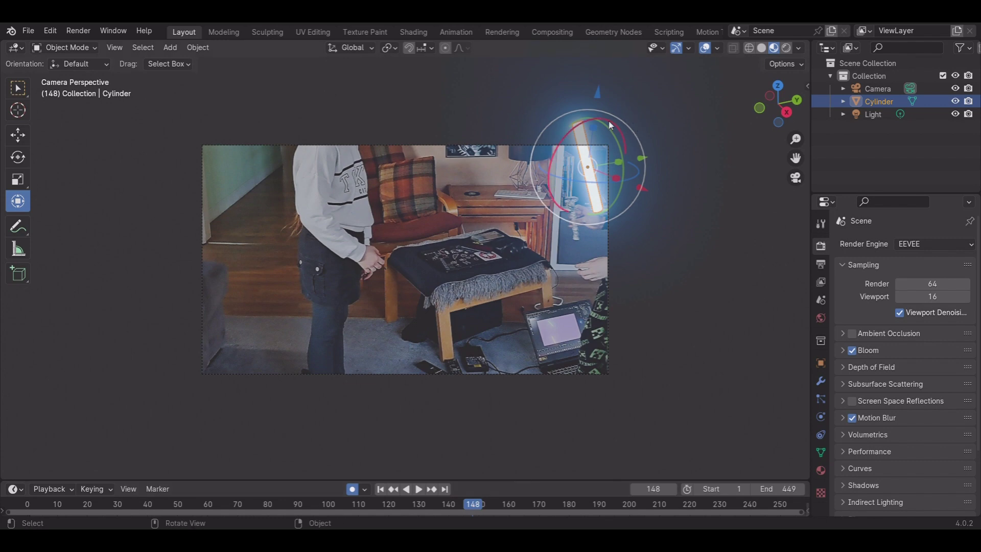
key(r)
click(631, 128)
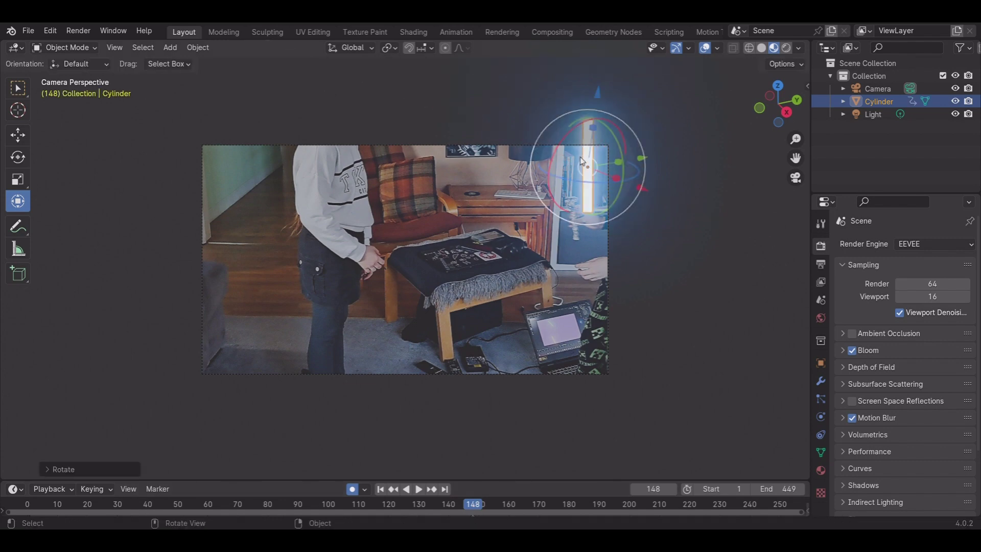
drag(588, 167, 569, 153)
At frame 147, tilt the blade diagonally along the hilt and play back to check it.
drag(465, 517, 460, 506)
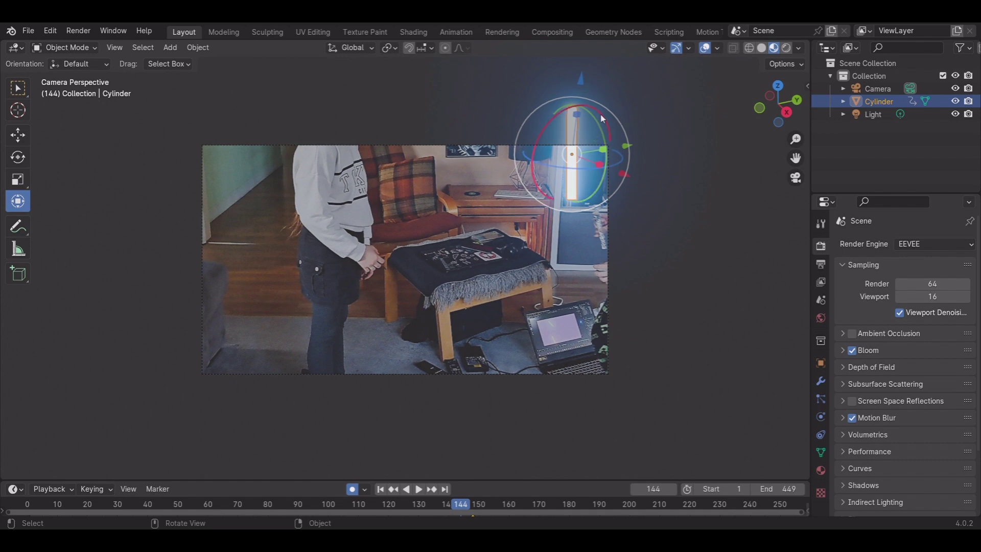
drag(601, 121, 583, 163)
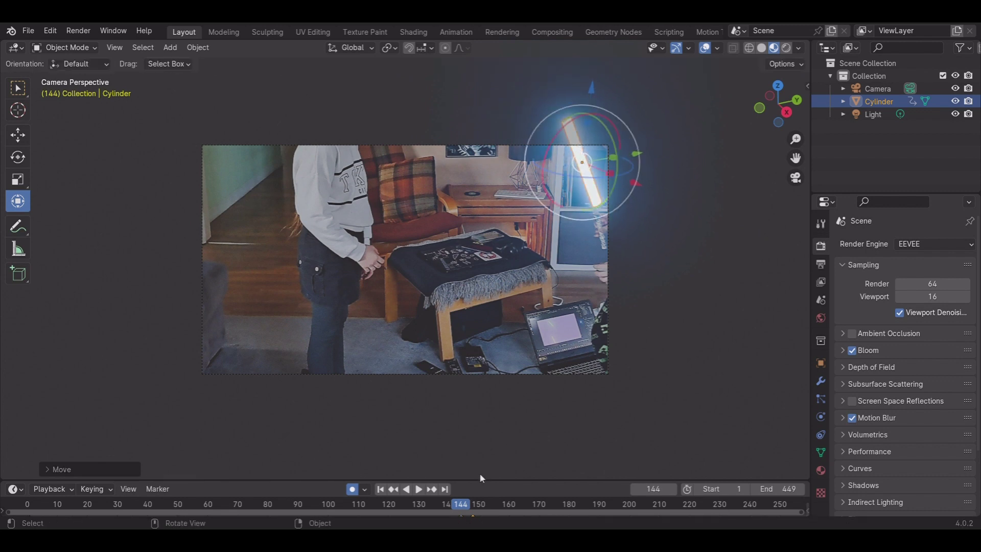
key(space)
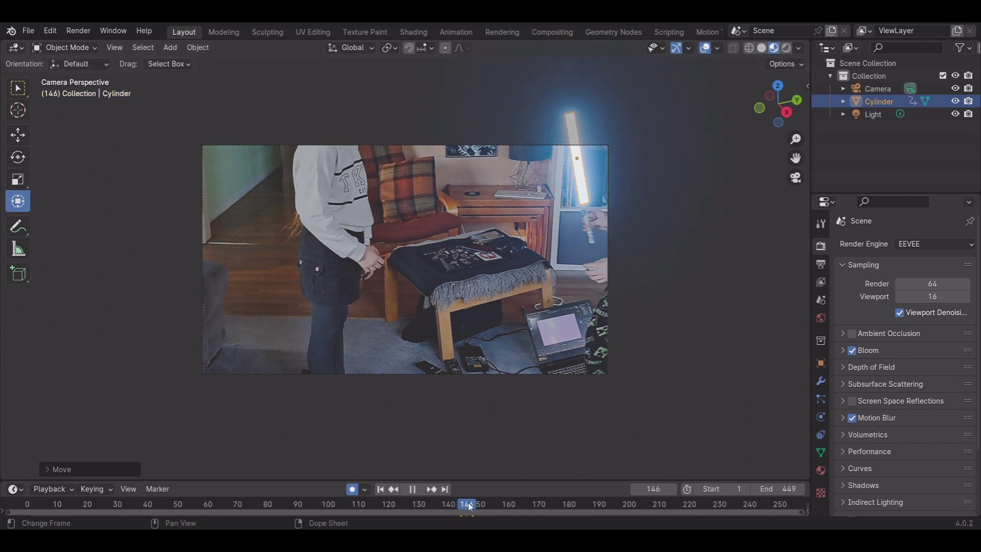
mouse_move(470, 506)
mouse_down()
mouse_move(457, 508)
mouse_move(475, 507)
mouse_up()
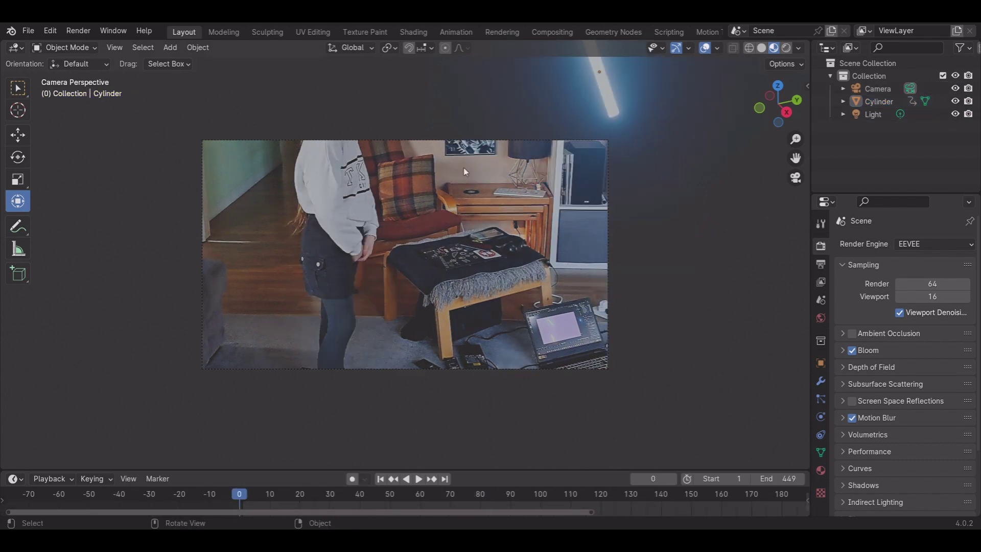
key(space)
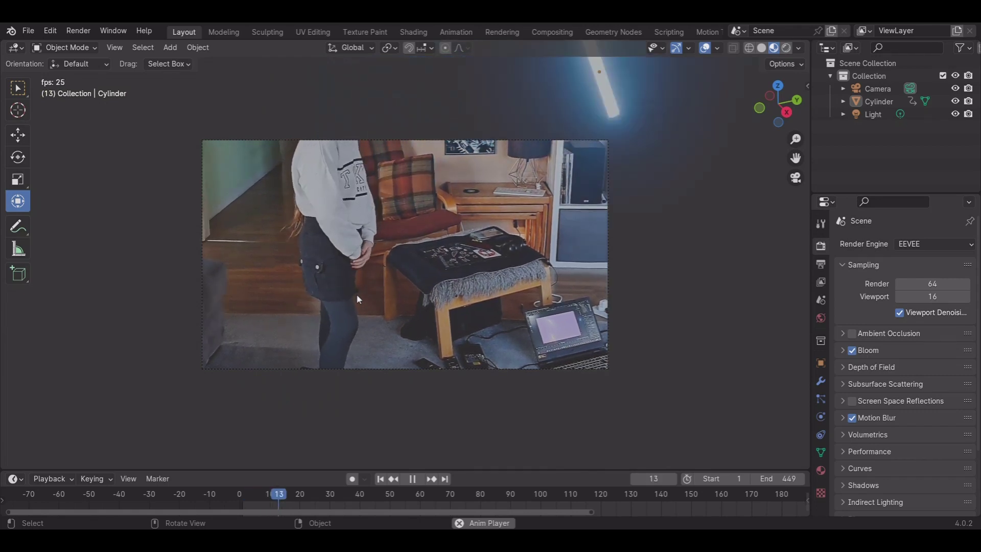
key(space)
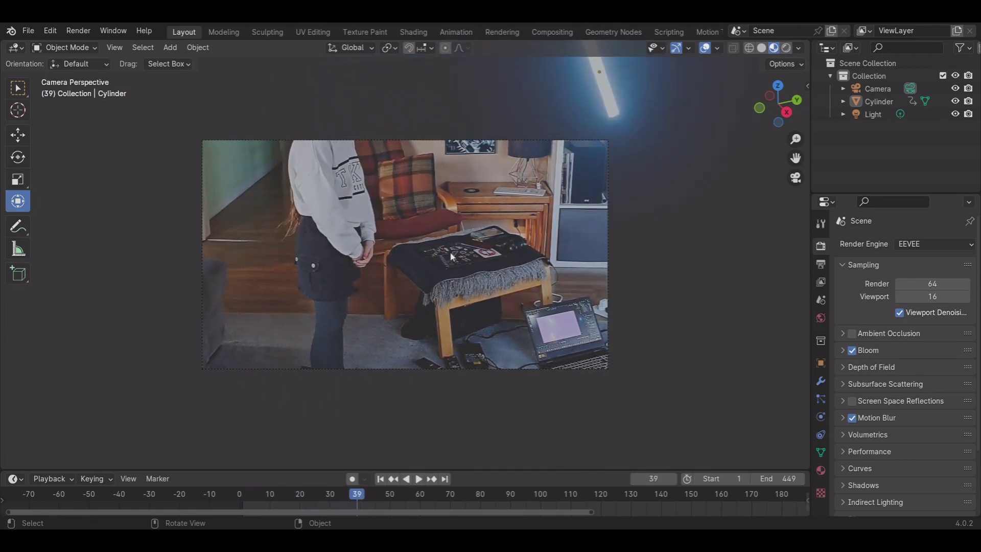
click(908, 90)
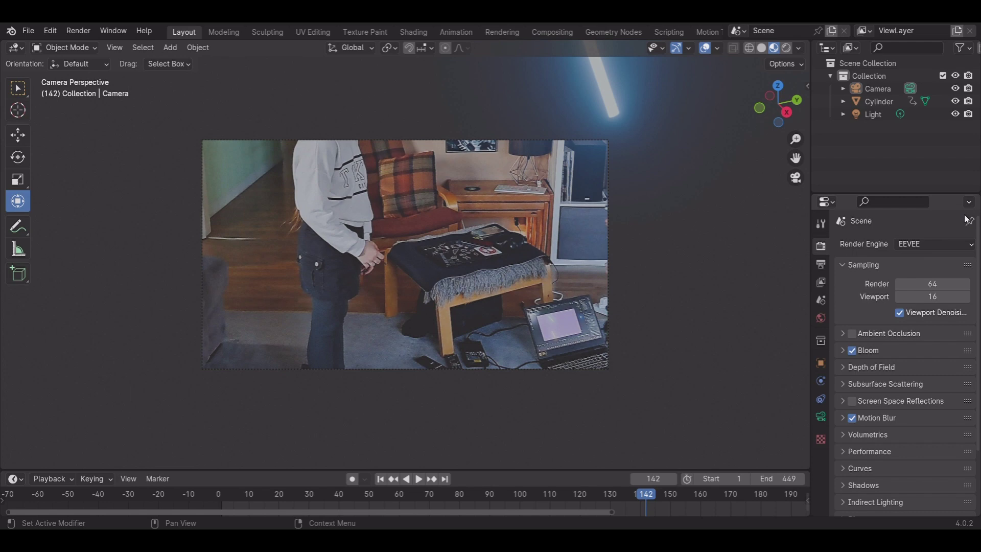
drag(646, 502, 718, 489)
Play to frame 192, disable Auto Keying, and scrub the timeline back to around frame 66.
key(space)
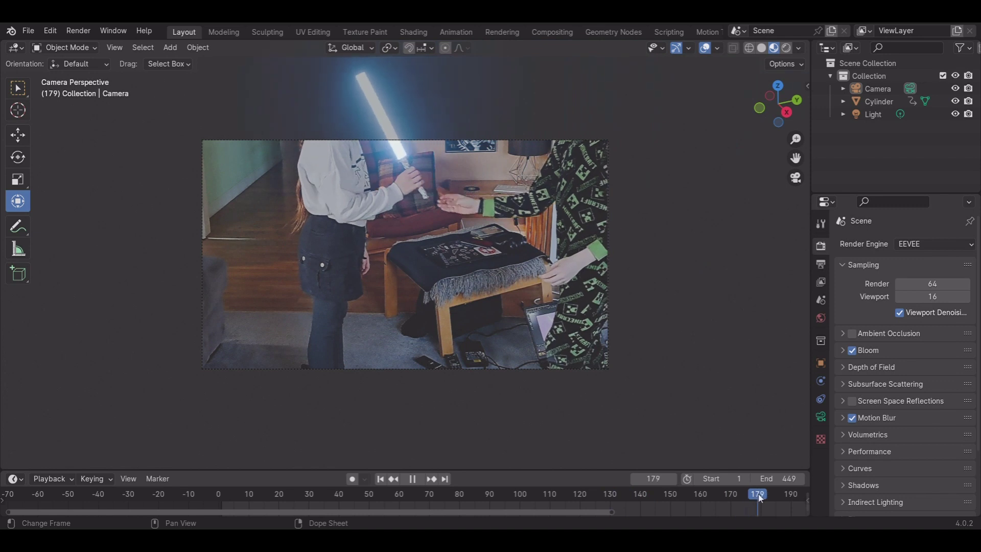
key(space)
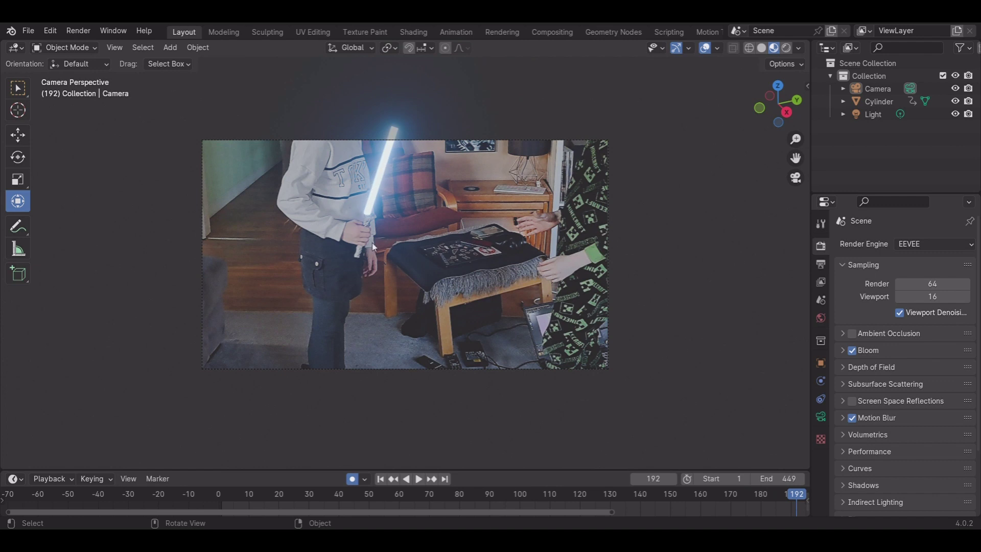
click(353, 480)
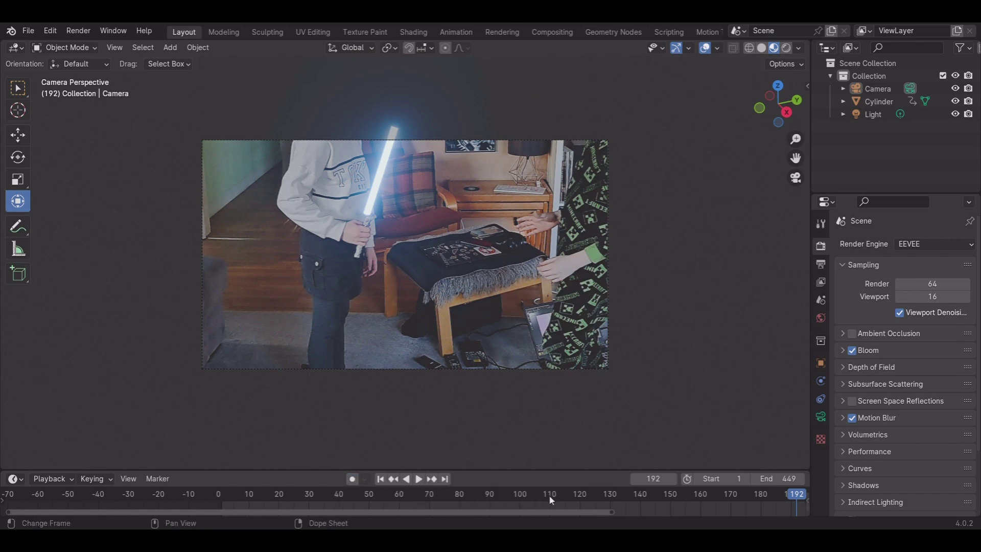
ctrl+scroll(550, 494, right, 10)
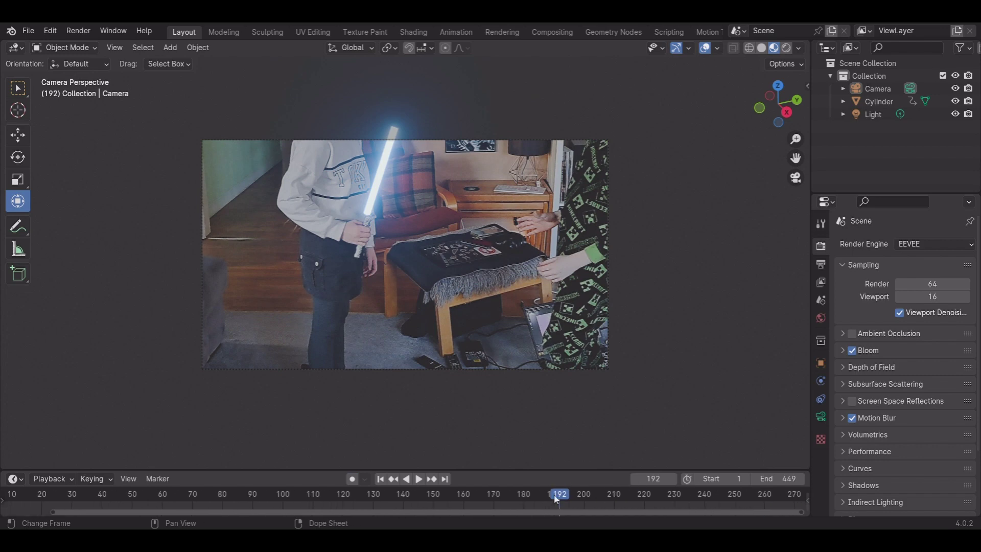
ctrl+scroll(529, 493, right, 1)
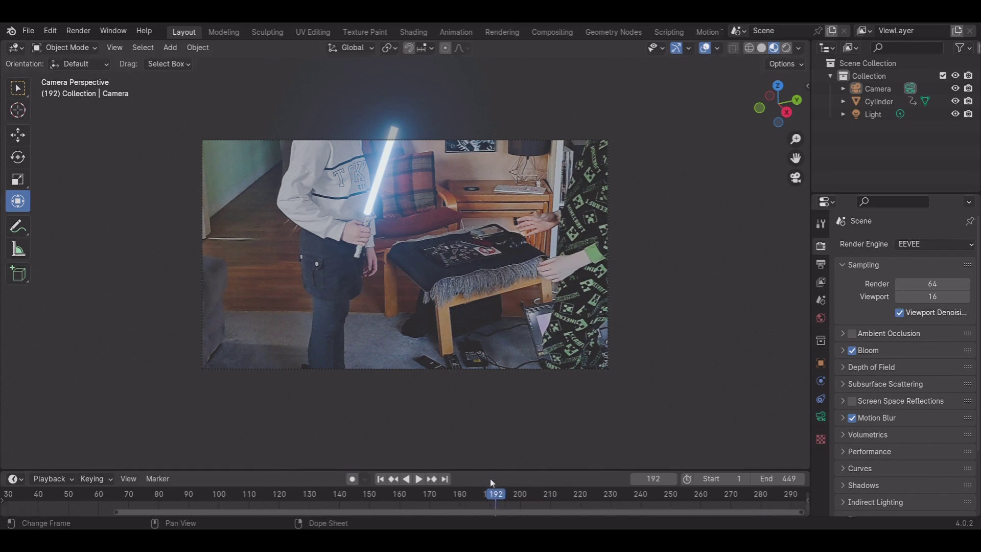
drag(495, 495, 58, 459)
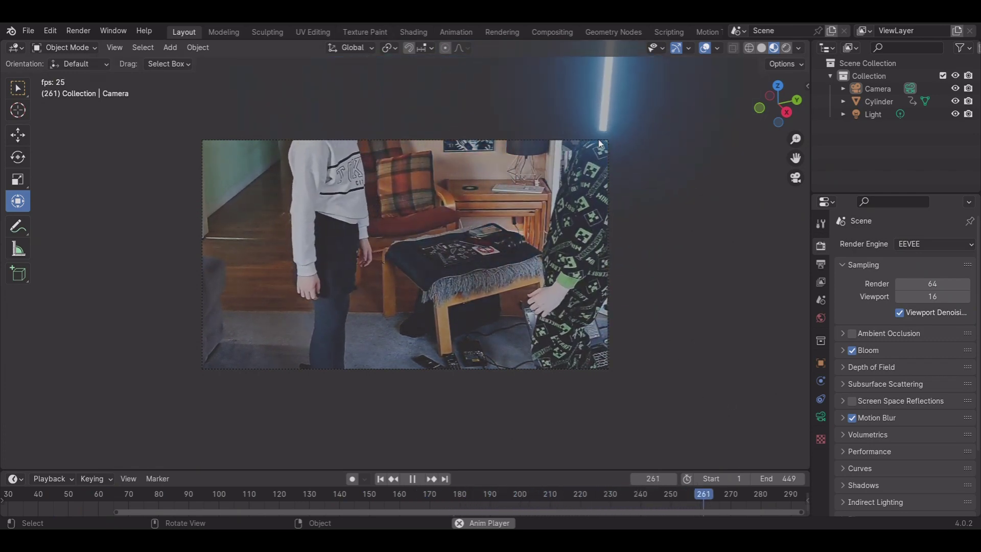
At frame 305, re-enable Auto Keying and move the blade onto the hilt at lower left.
key(space)
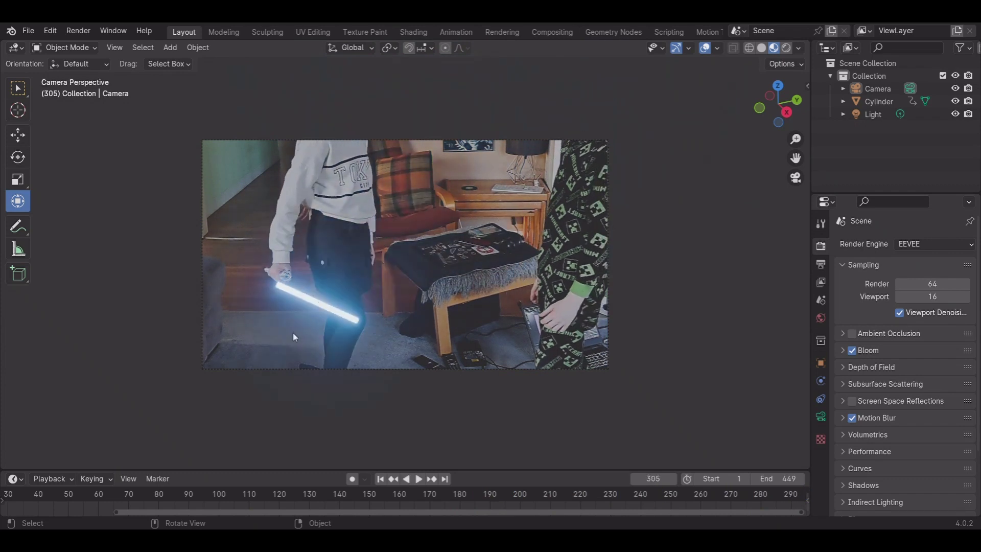
click(352, 478)
click(322, 309)
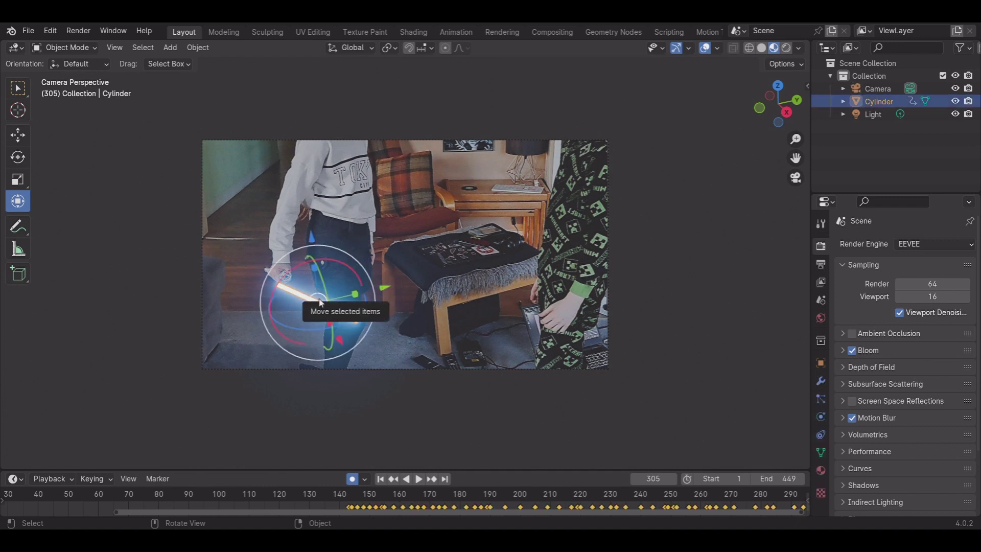
drag(322, 306, 328, 296)
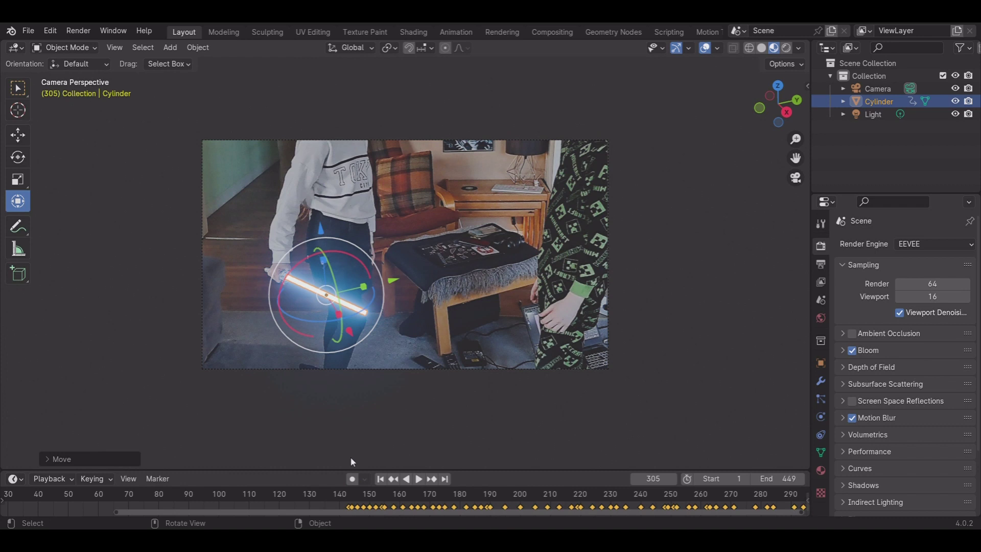
click(370, 439)
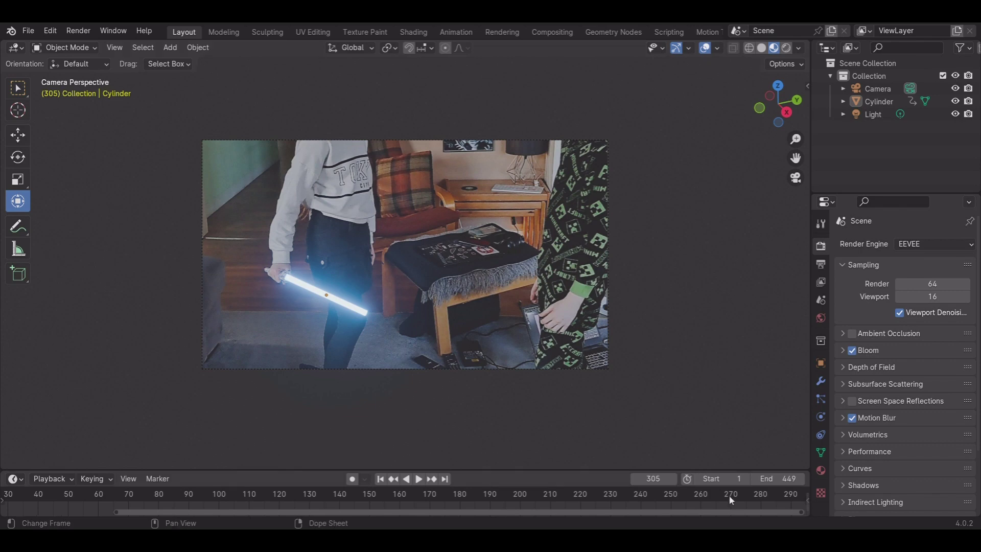
Rewind the timeline to frame 1, then play and stop the blade animation.
drag(730, 498, 180, 495)
ctrl+scroll(189, 493, left, 5)
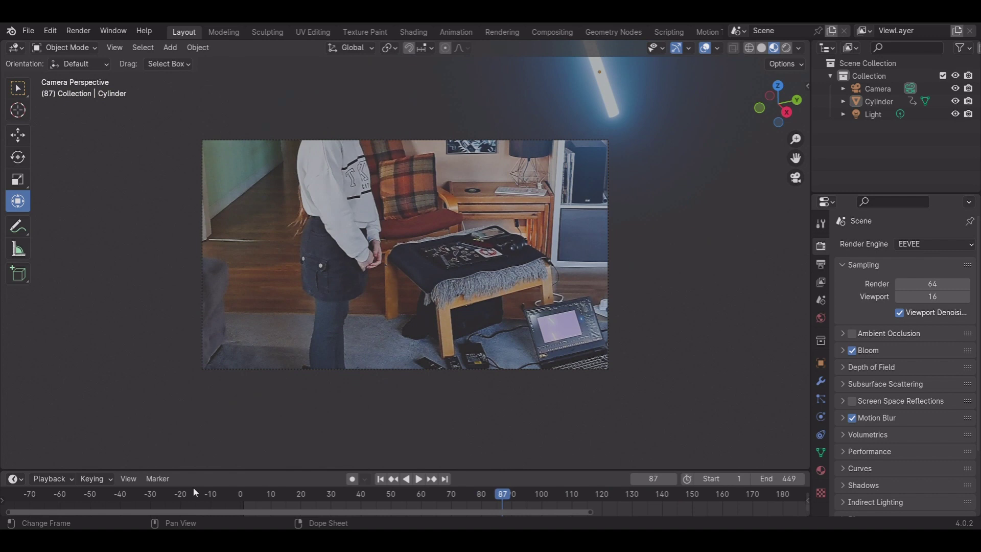
drag(500, 499, 239, 494)
key(space)
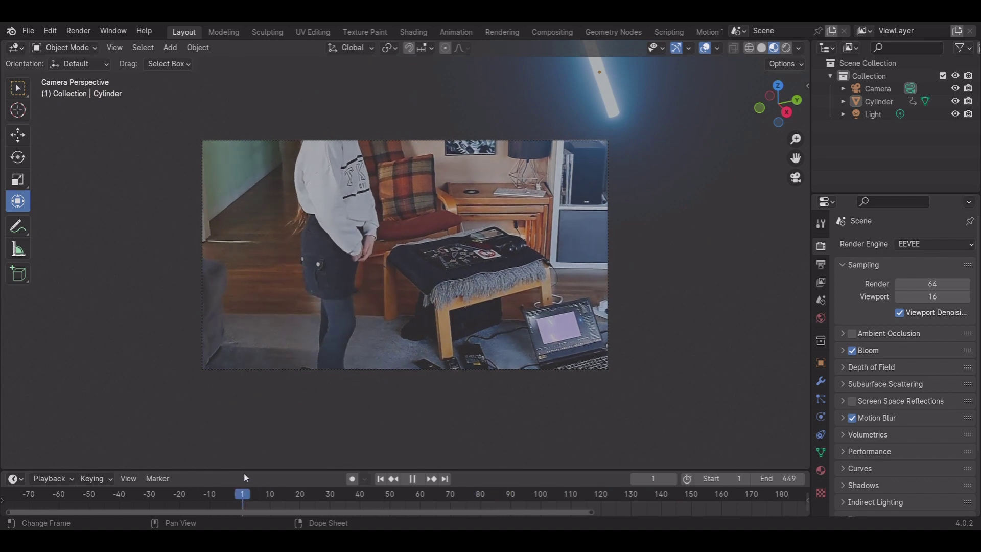
key(space)
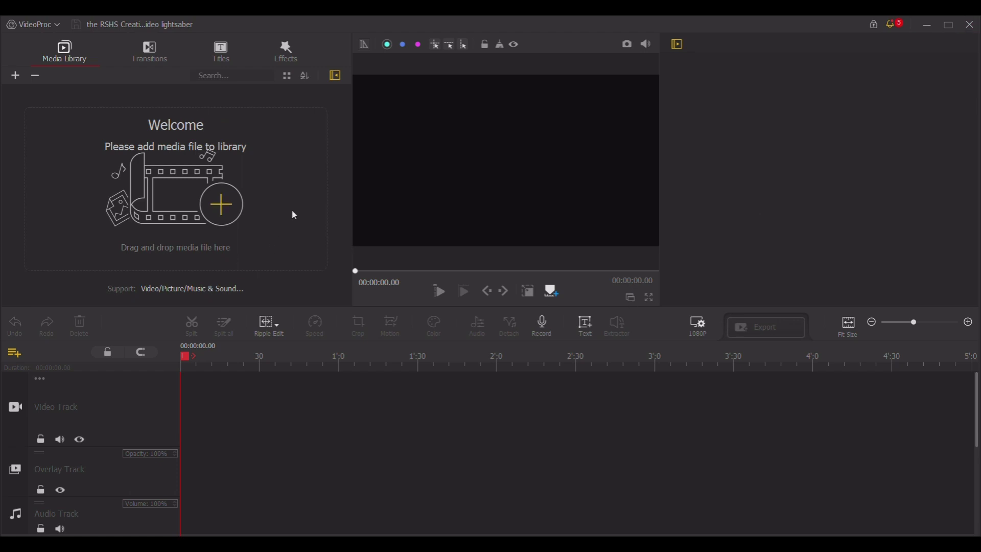
Import the three recorded video files into the Media Library's Video list.
click(227, 210)
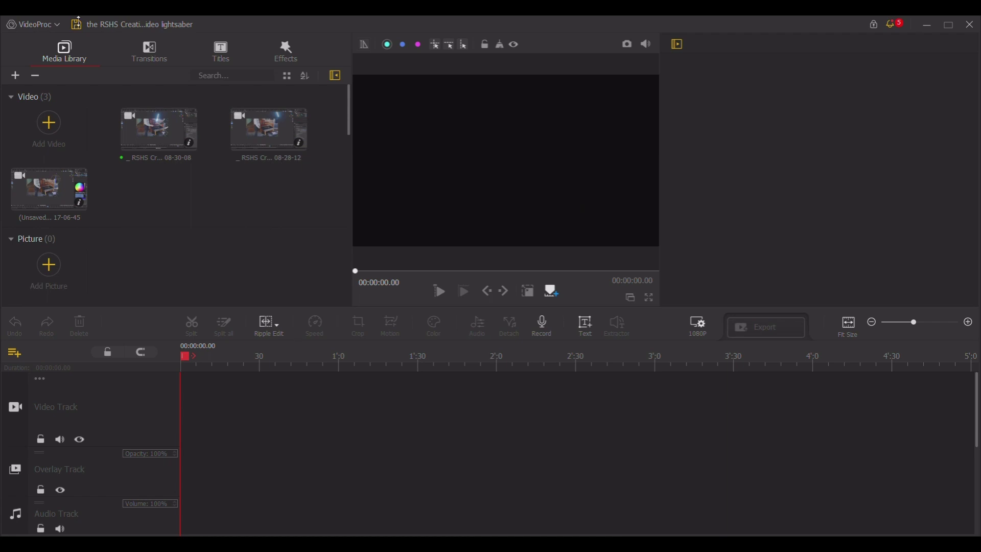
scroll(74, 243, down, 4)
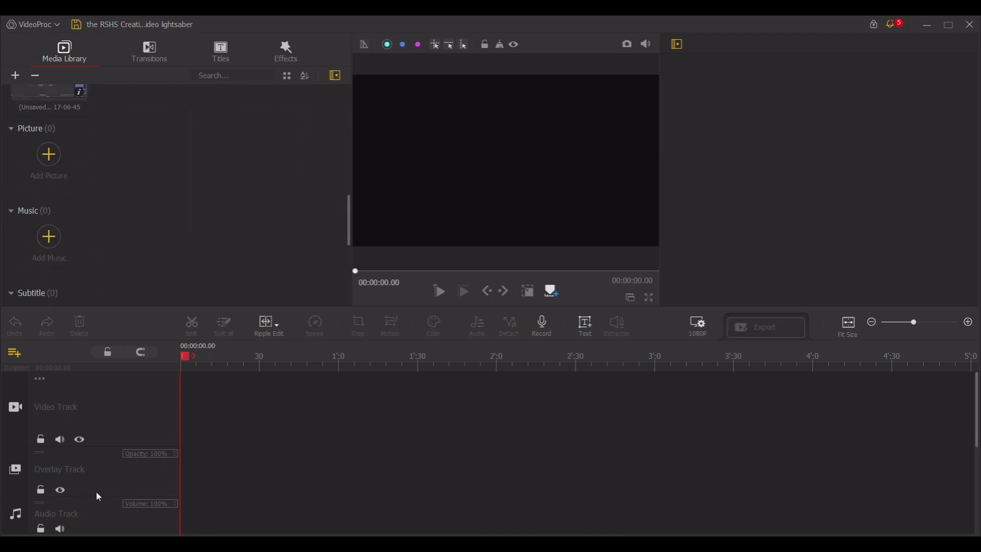
scroll(105, 253, up, 4)
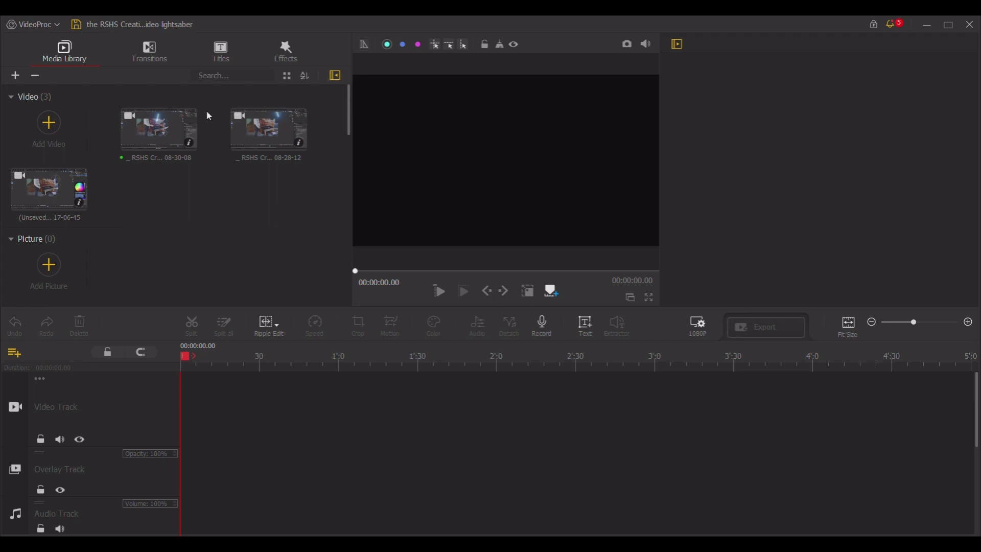
Replace the test clip on the Video Track with the 5:47 unsaved Blender 4.0 recording.
drag(159, 144, 237, 424)
drag(186, 360, 336, 356)
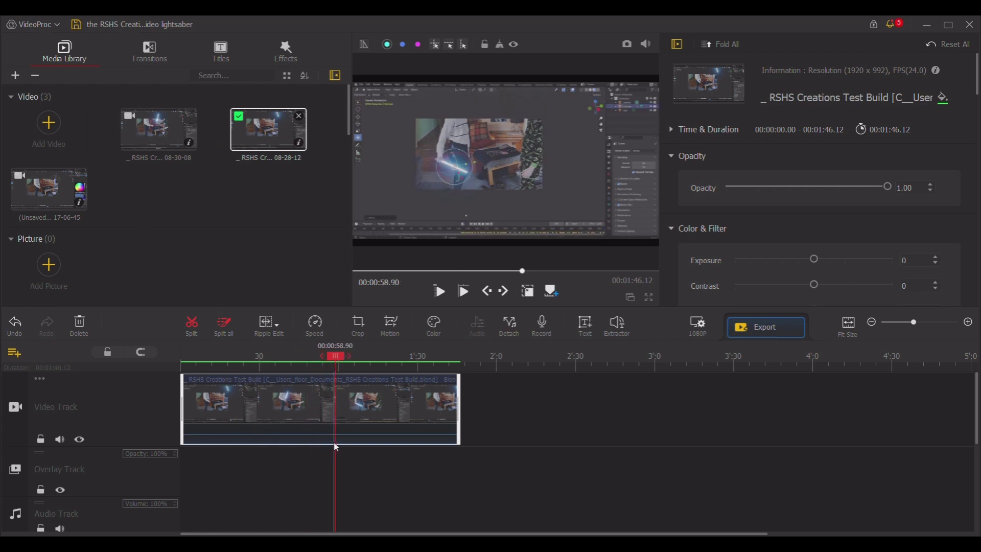
key(Delete)
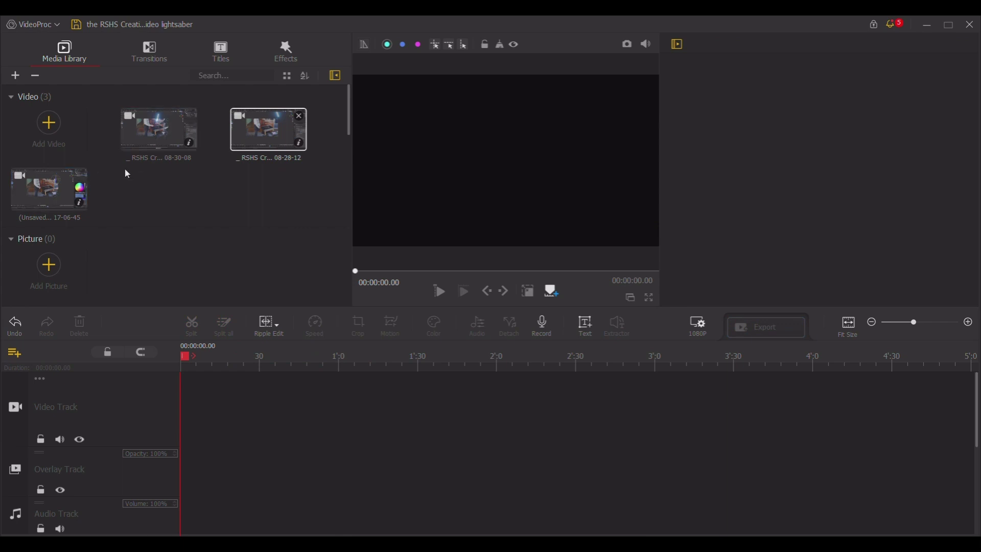
drag(49, 189, 272, 413)
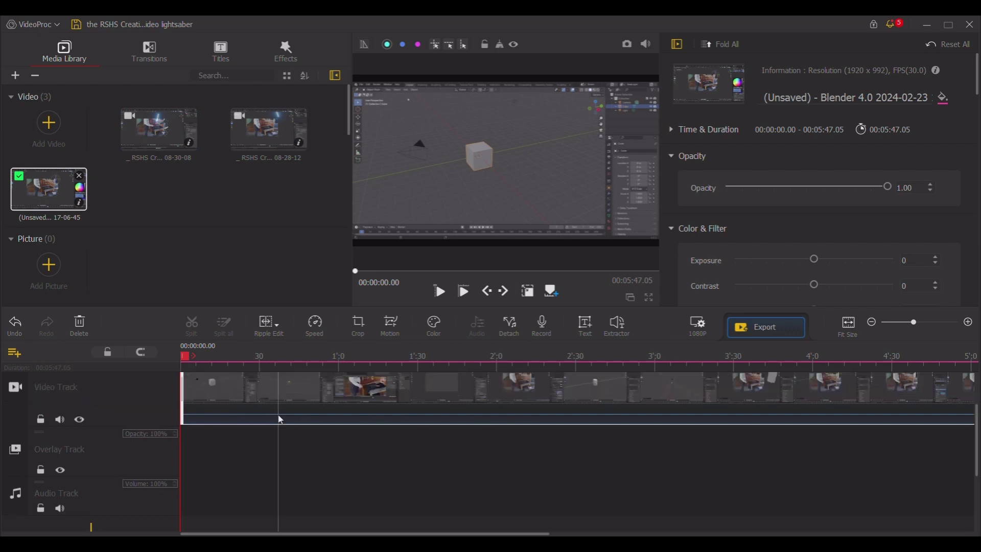
scroll(279, 414, down, 1)
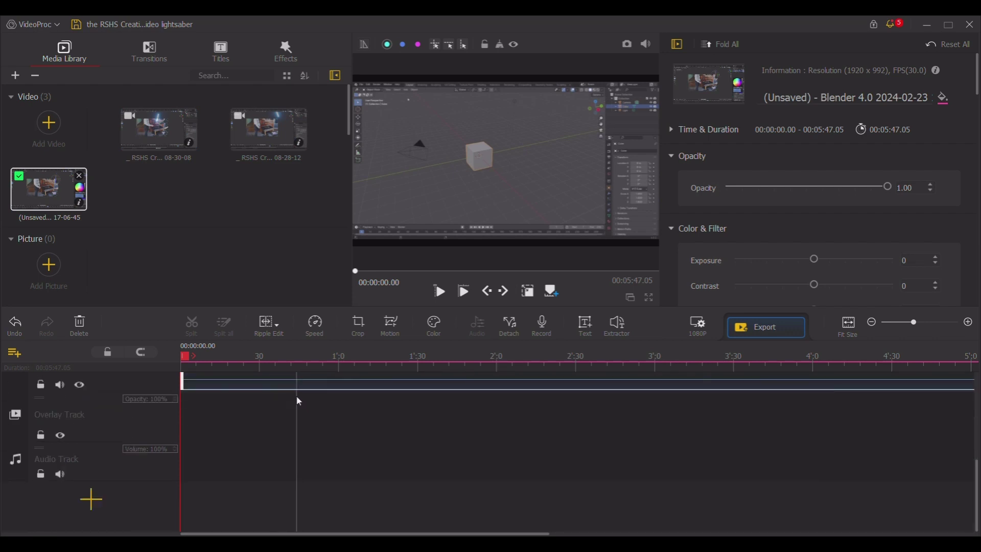
scroll(298, 401, up, 1)
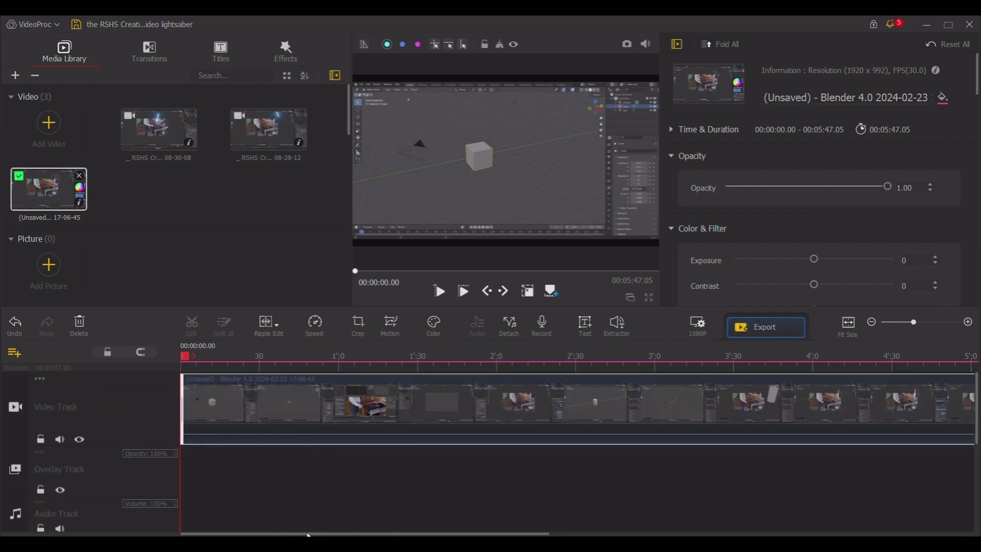
mouse_move(309, 533)
mouse_down()
mouse_move(451, 534)
mouse_move(309, 534)
mouse_up()
drag(190, 361, 117, 394)
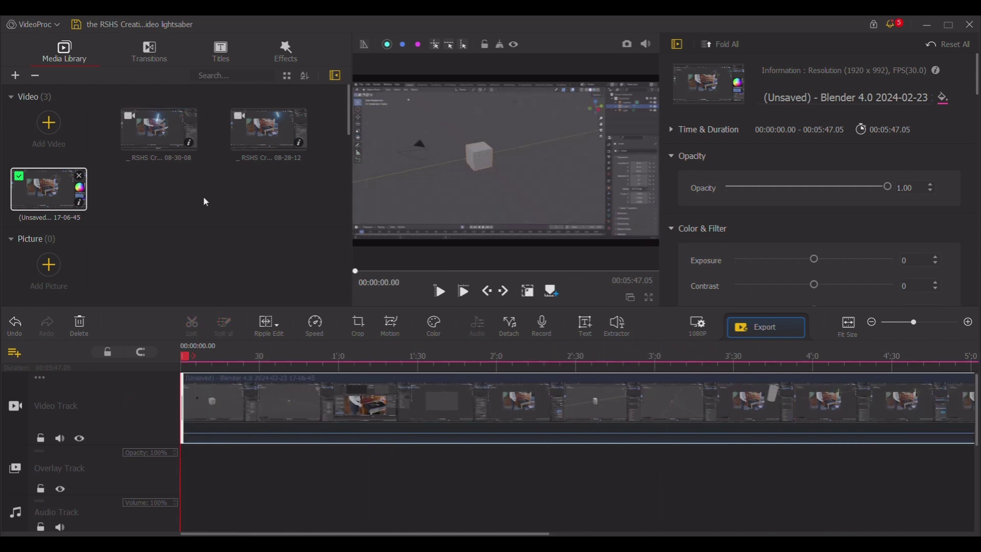
scroll(546, 352, down, 1)
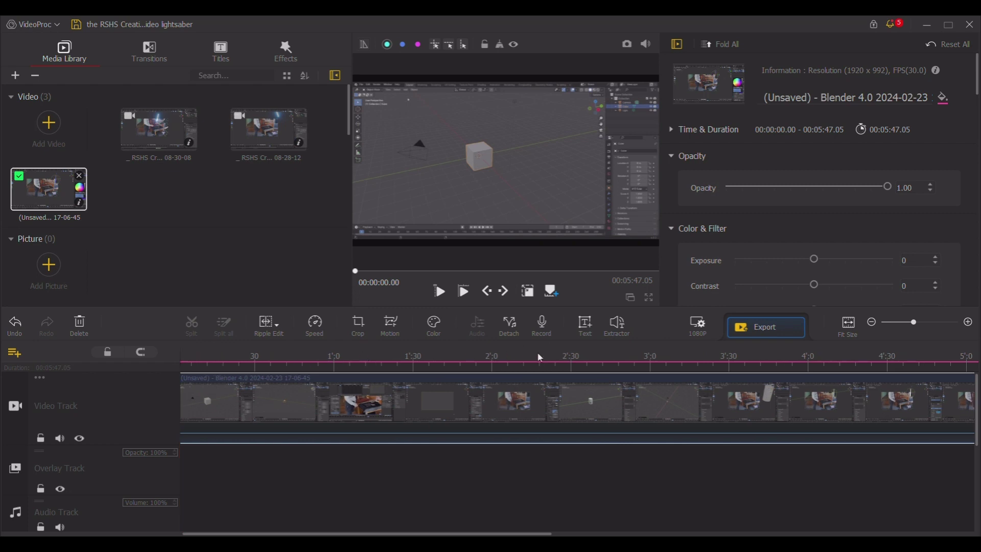
scroll(541, 357, down, 5)
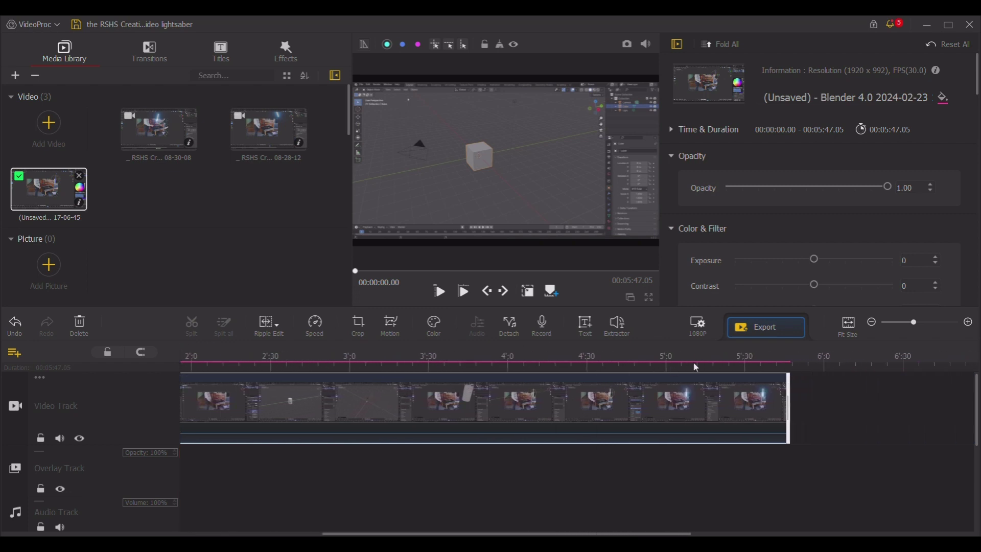
scroll(736, 364, up, 1)
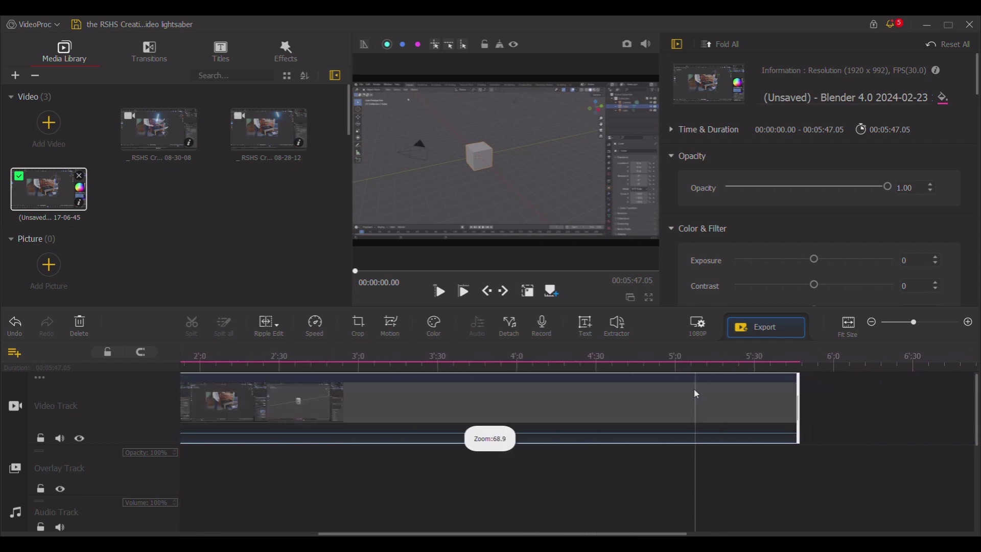
key(ctrl+z)
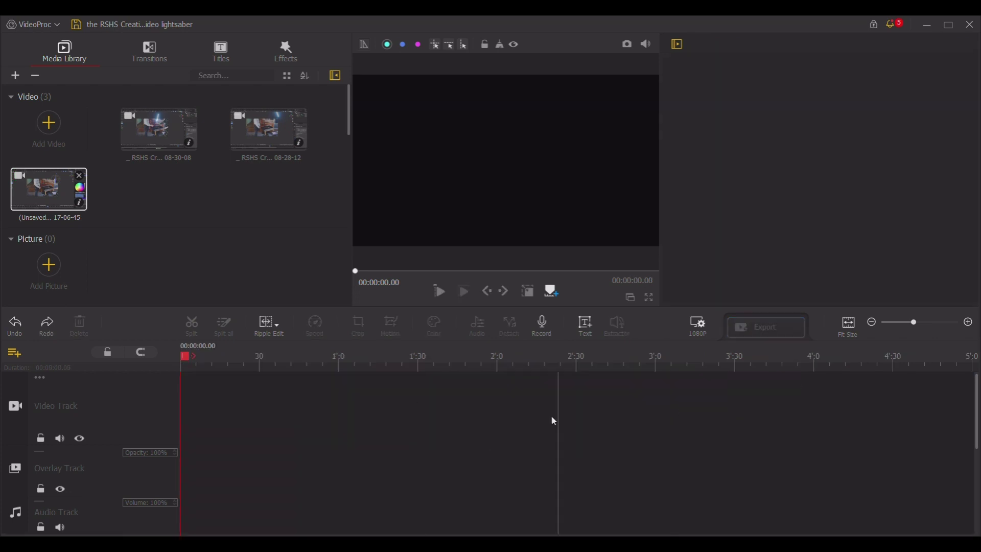
Put the Blender recording back on the Video Track and adjust the timeline view.
drag(57, 192, 567, 491)
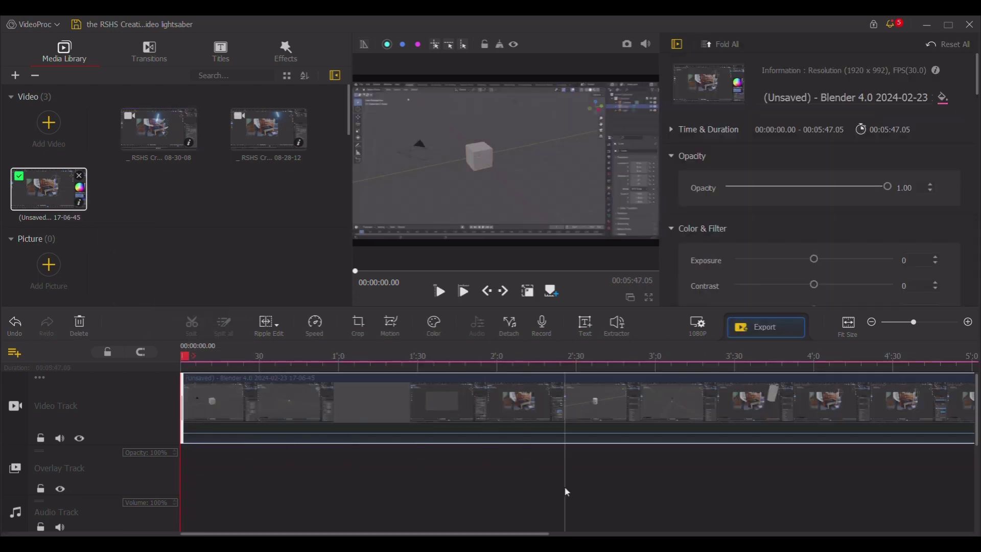
drag(510, 533, 671, 533)
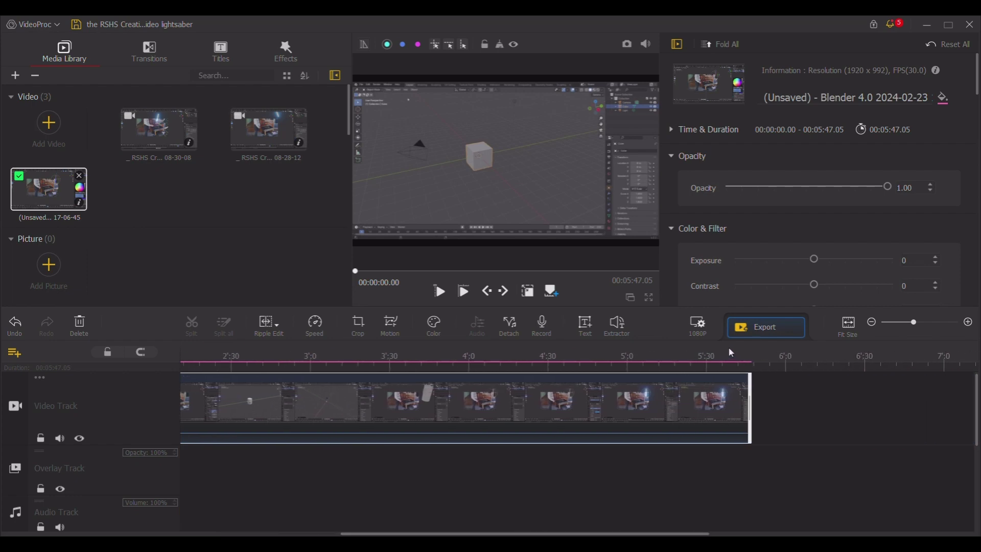
drag(731, 353, 368, 341)
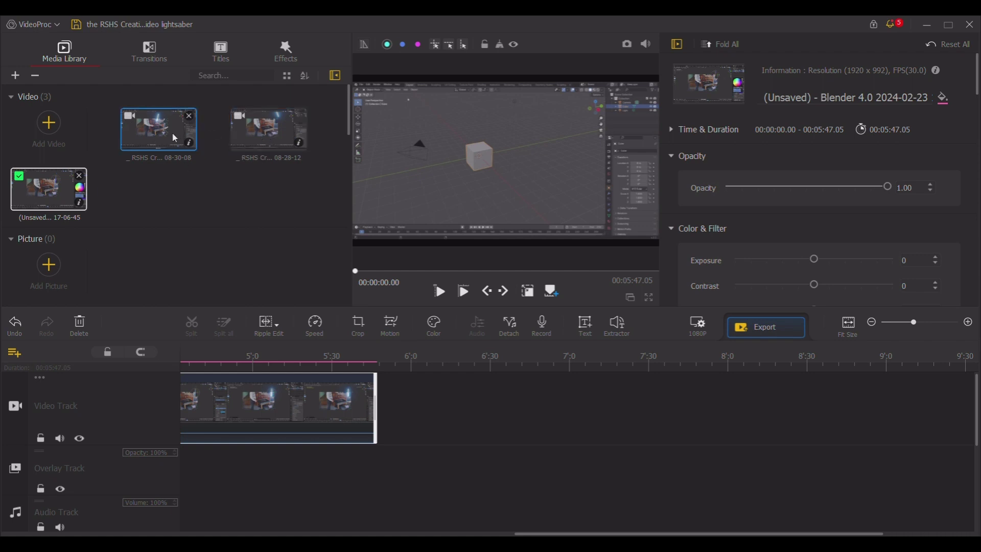
After trying and removing the 1:46 clip, append the 26-second clip then the 1:46 clip.
drag(250, 139, 514, 434)
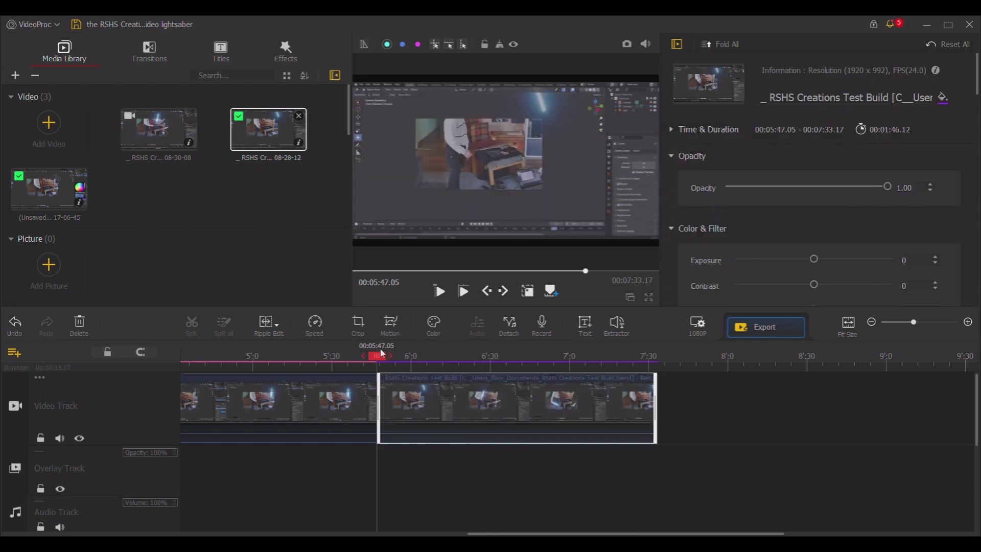
drag(383, 353, 389, 360)
drag(419, 356, 532, 338)
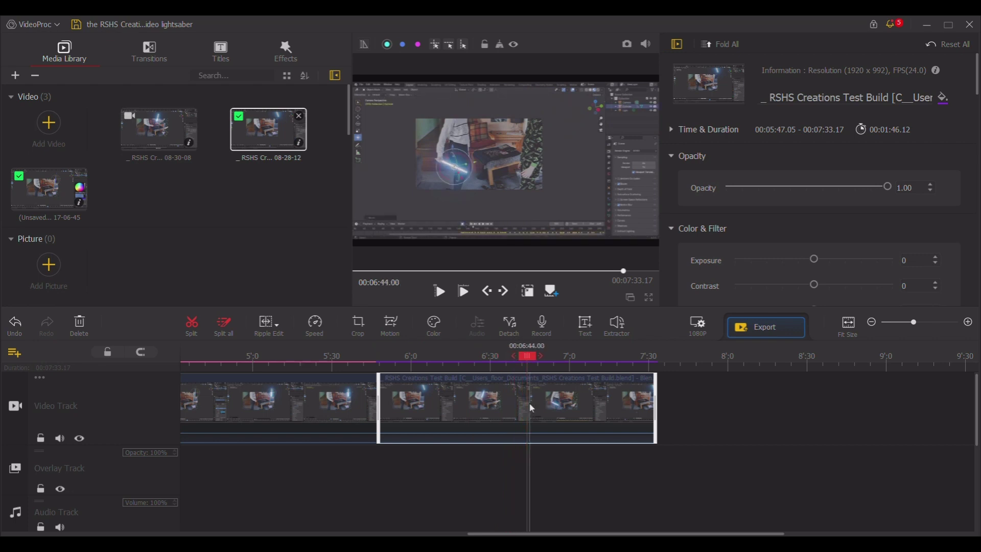
key(Delete)
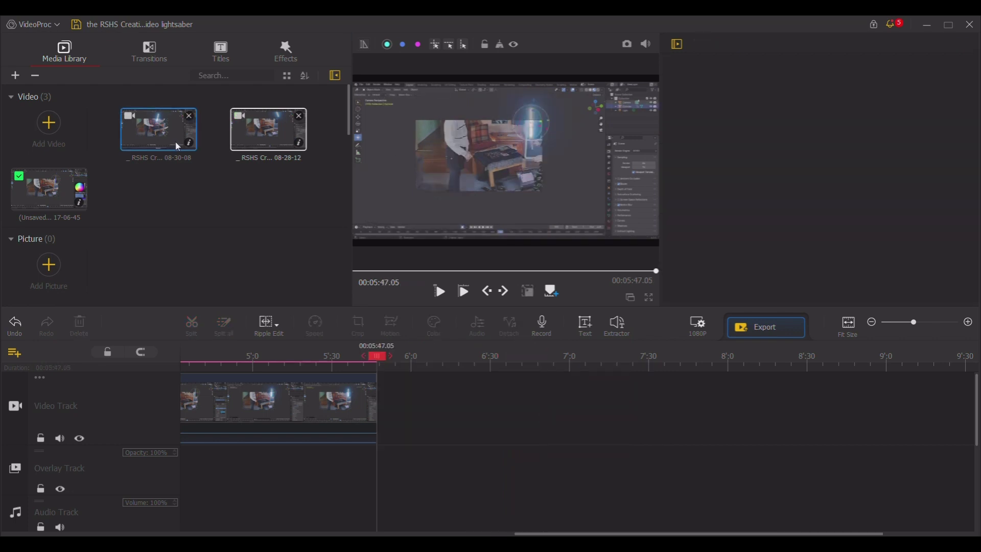
drag(176, 144, 506, 439)
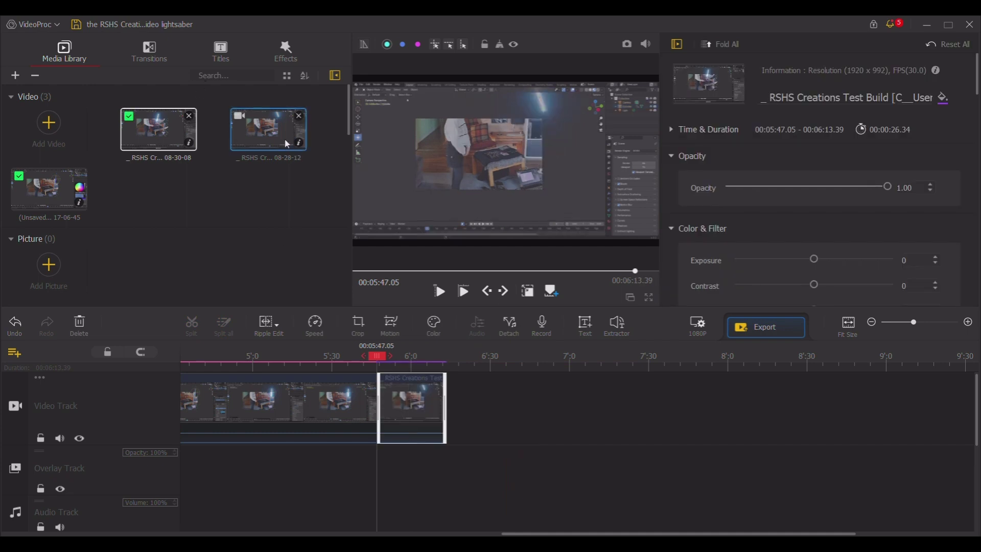
drag(285, 142, 598, 450)
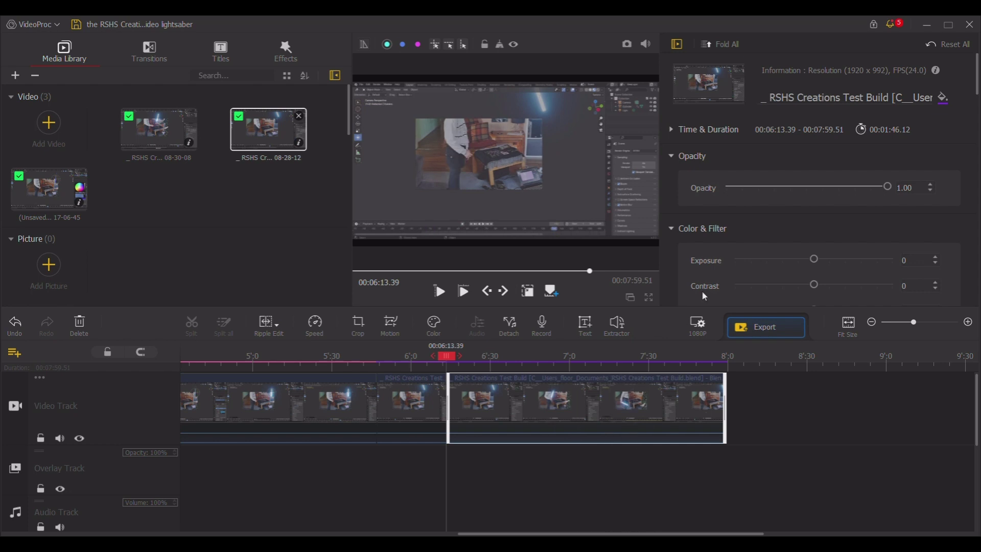